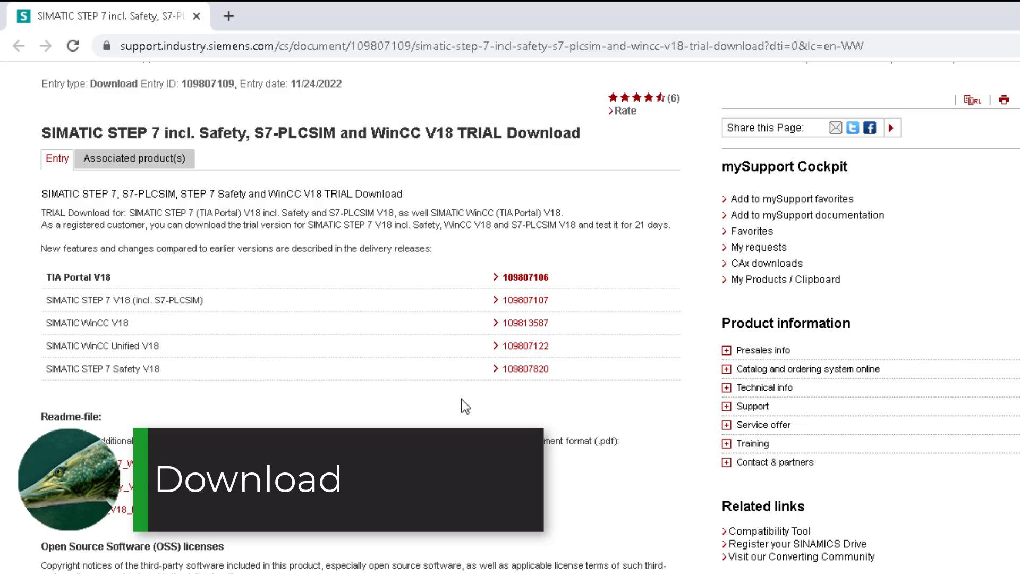
Step: Open the WinCC Unified PC RT V18 simulation entry (109814516) in Industry Online Support
scroll(461, 399, down, 15)
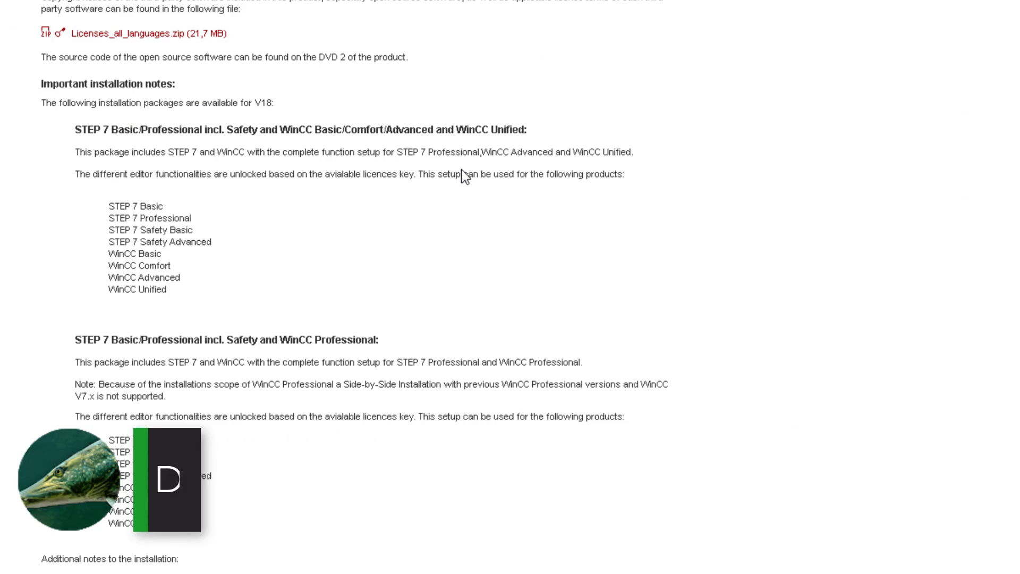
scroll(462, 171, down, 3)
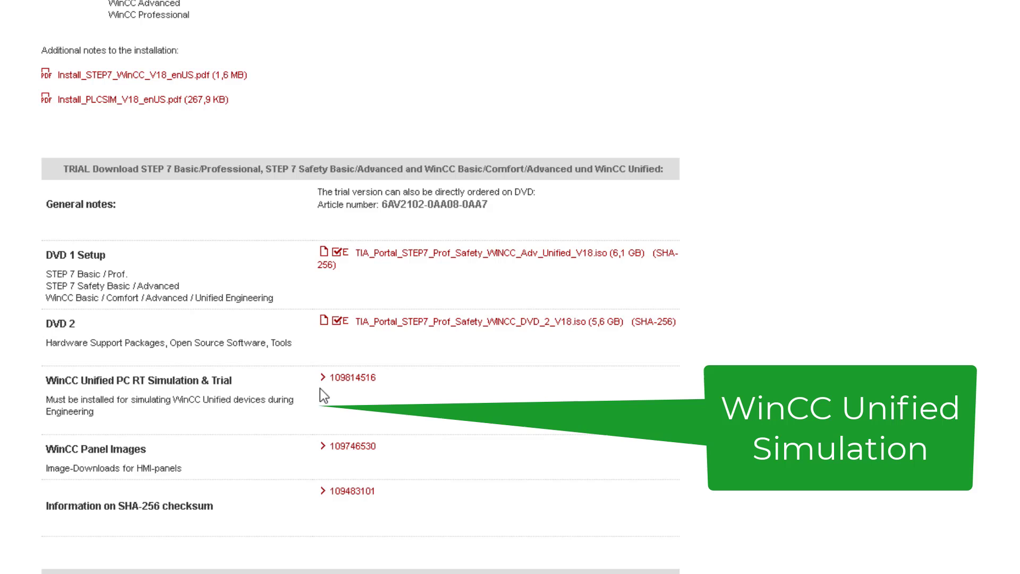
click(357, 381)
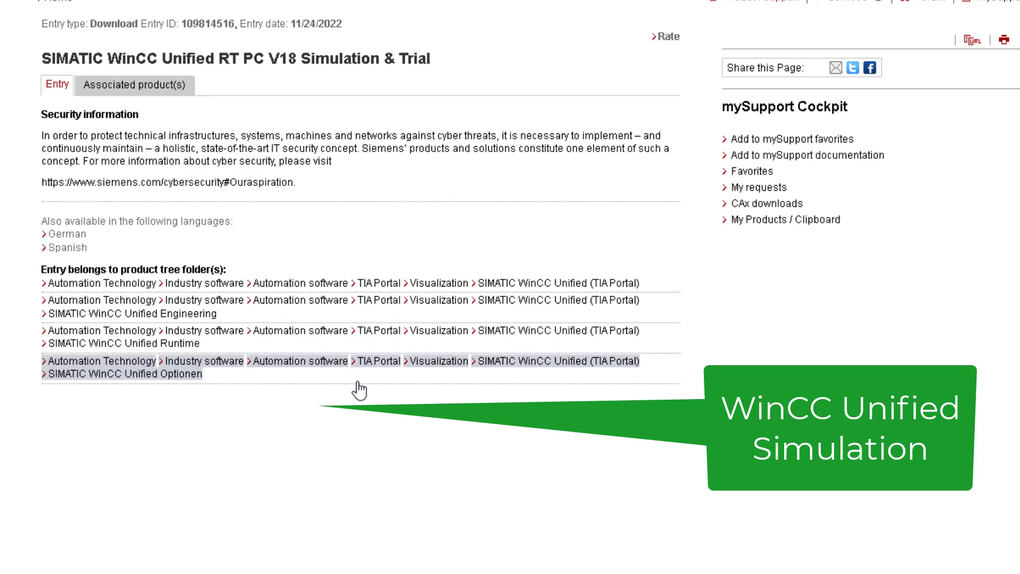
scroll(396, 284, down, 2)
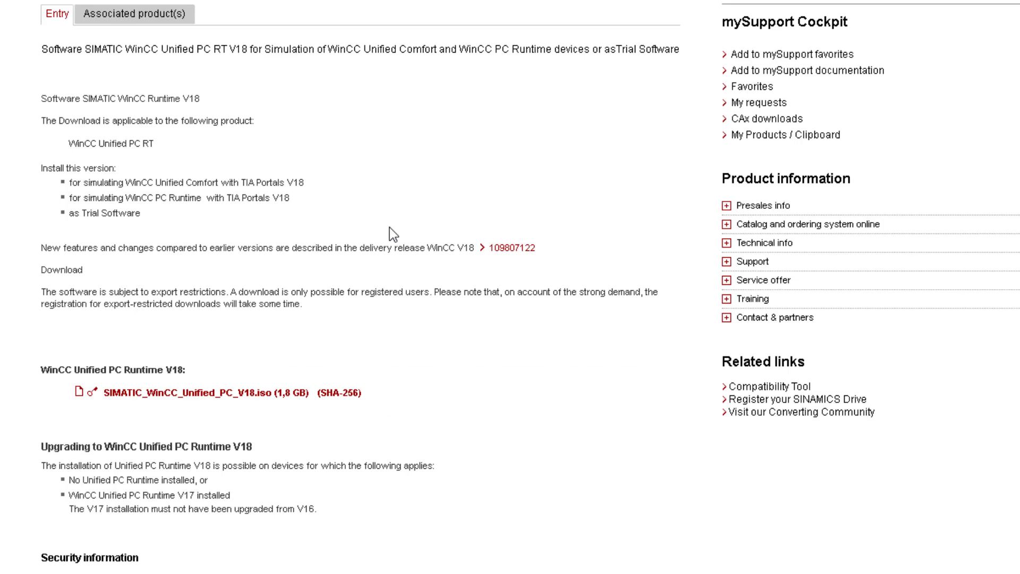
scroll(390, 229, down, 3)
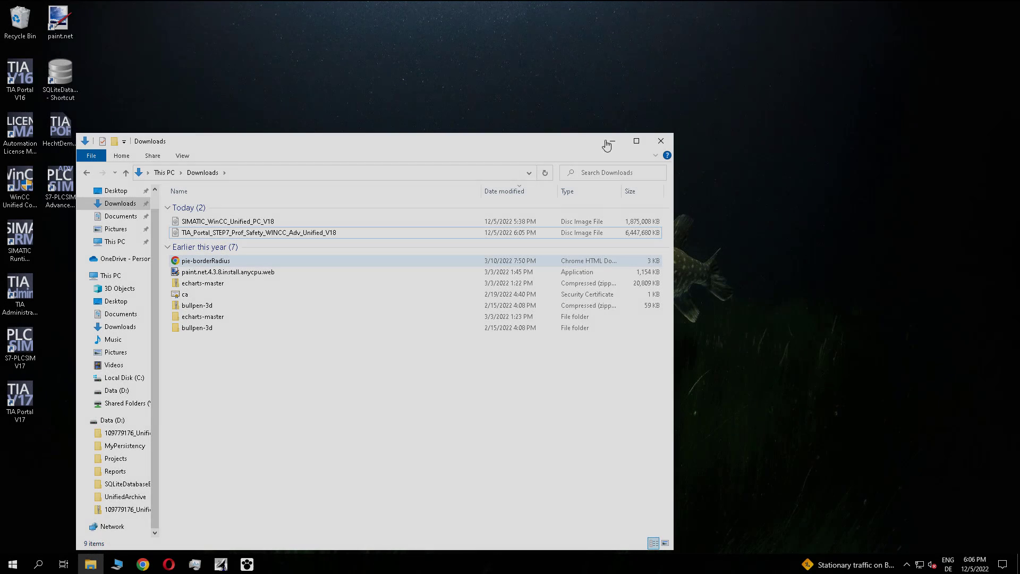
Step: Mount the TIA Portal V18 DVD image and run its Start setup with administrator rights
click(268, 235)
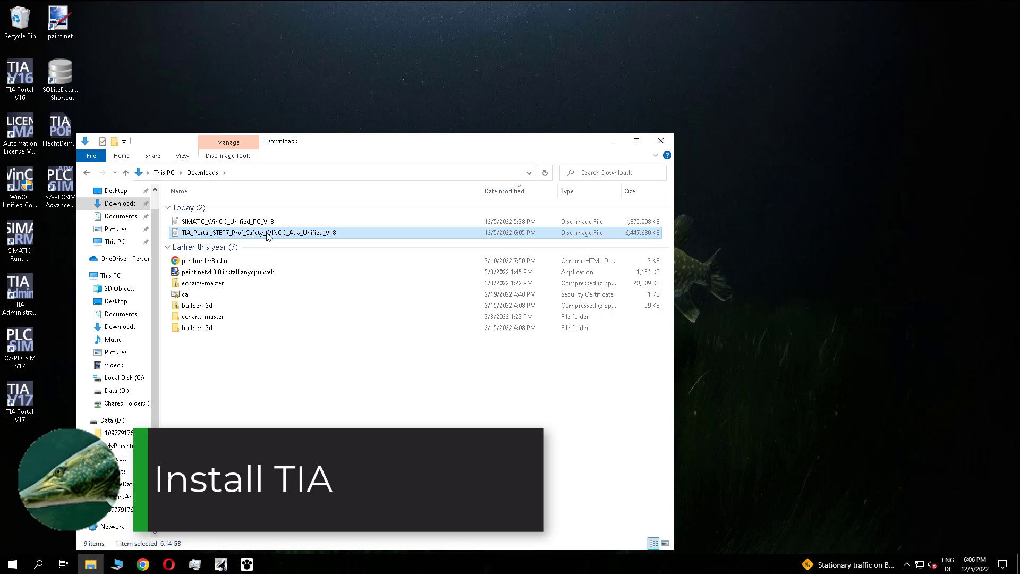
double_click(268, 235)
click(221, 297)
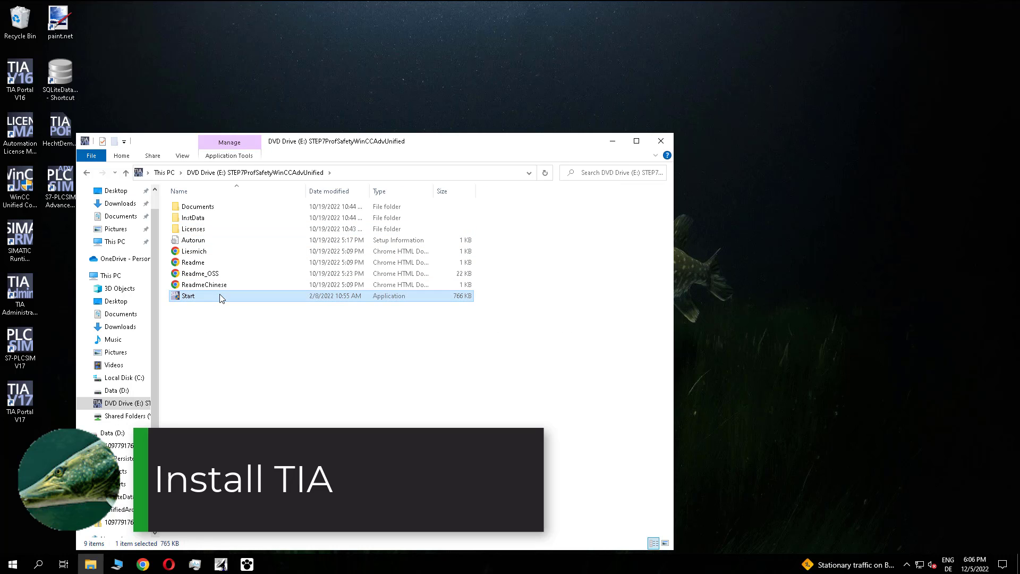
double_click(221, 298)
click(438, 353)
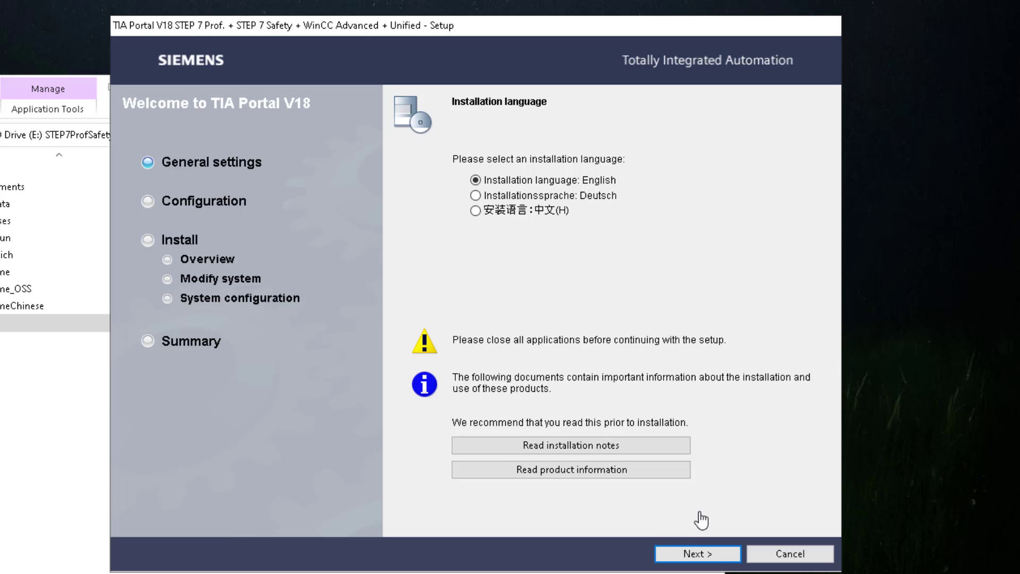
Step: Keep English as setup language and add German and Chinese Simplified product languages
click(692, 554)
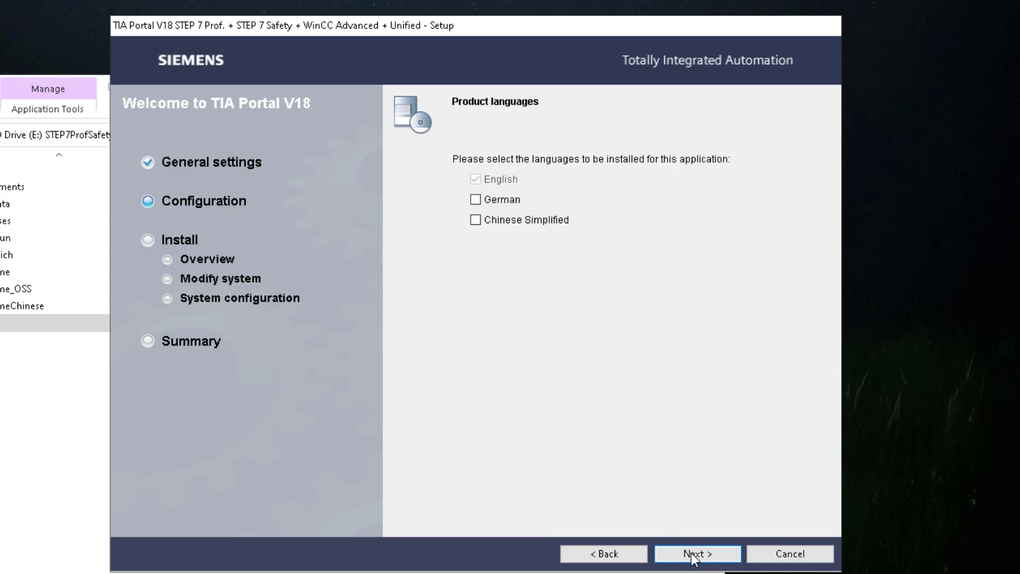
click(513, 201)
click(519, 219)
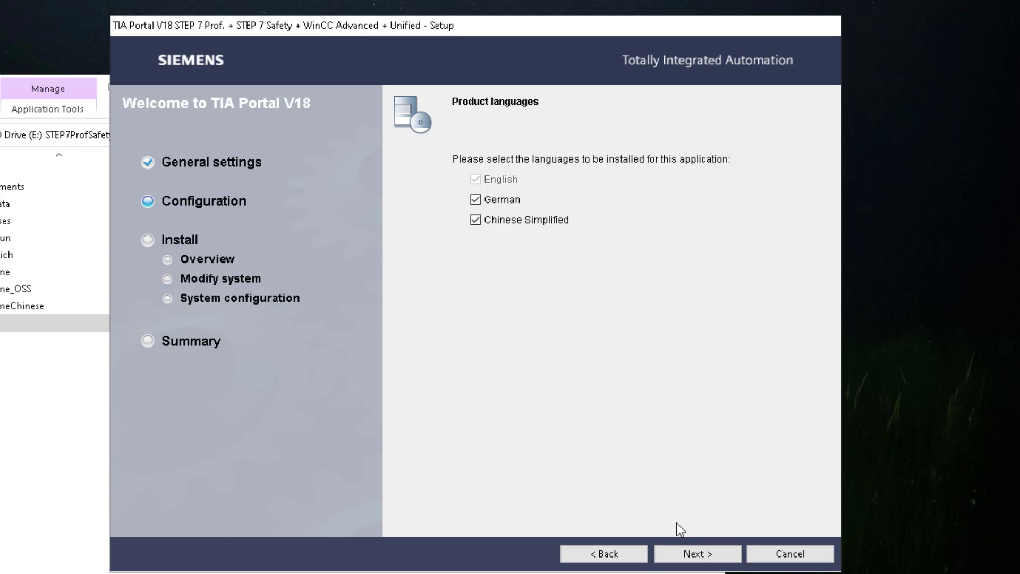
click(689, 556)
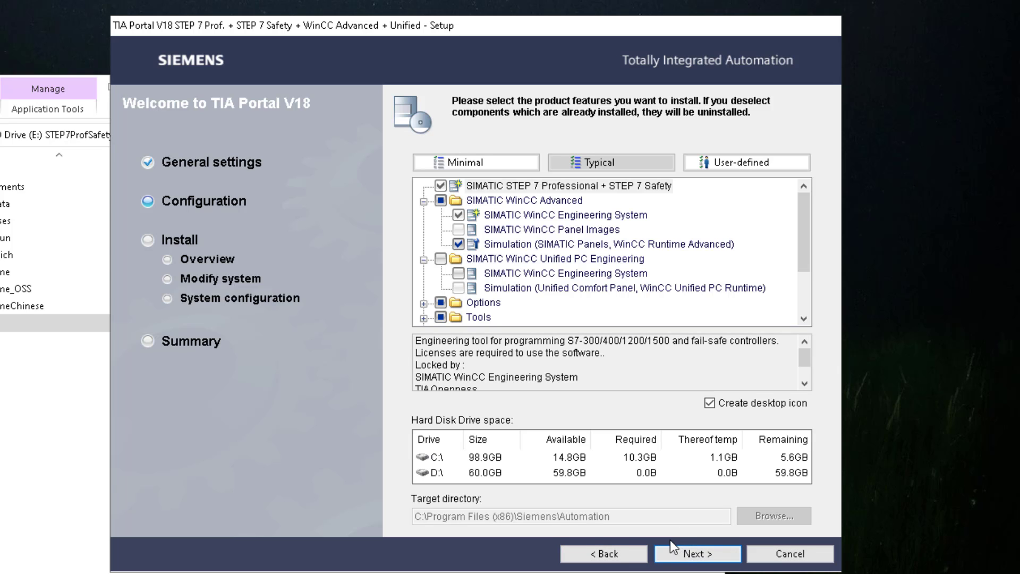
Step: Include the WinCC Unified PC Engineering System and acknowledge the Unified simulation notice
click(440, 259)
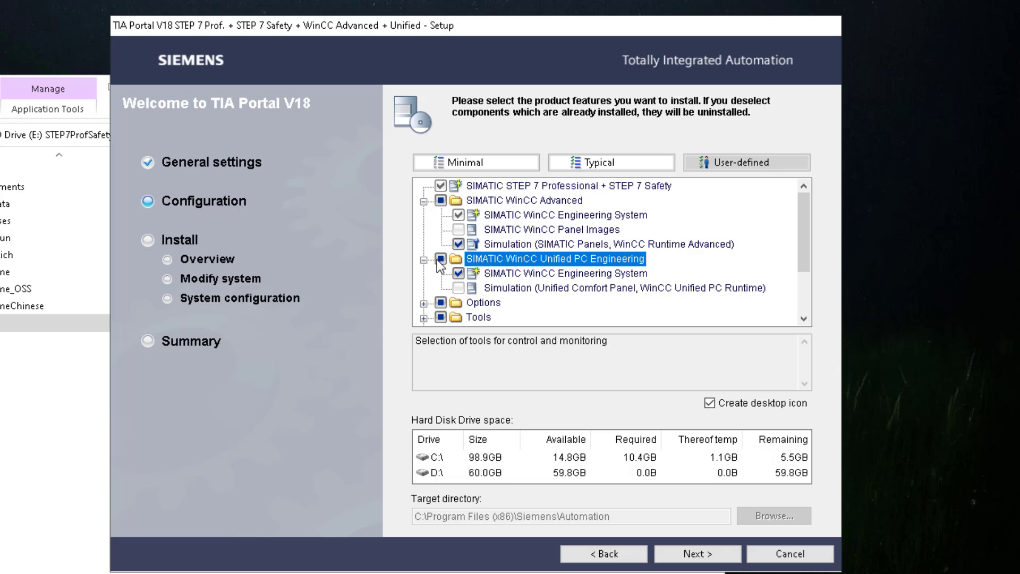
click(604, 287)
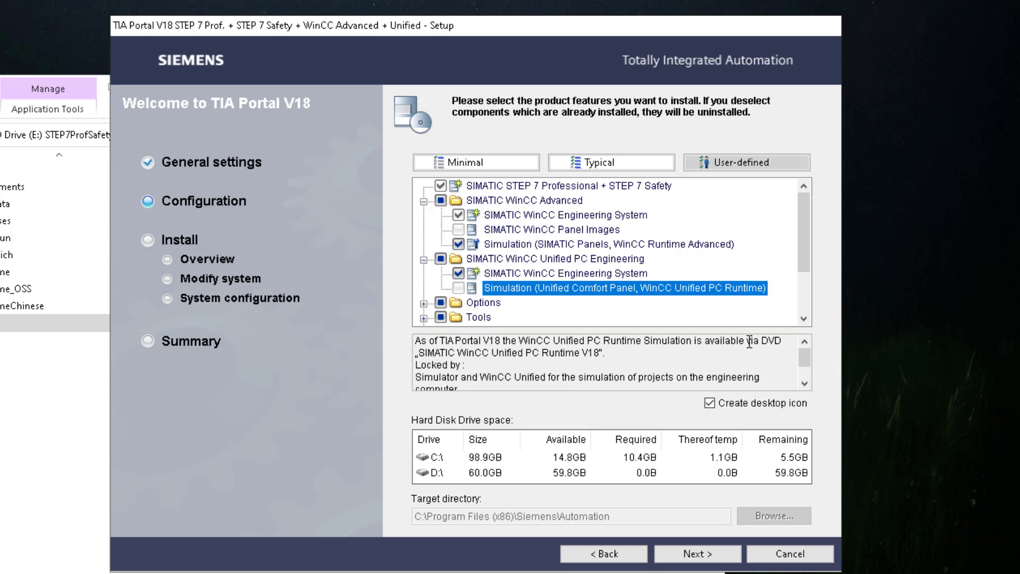
click(690, 554)
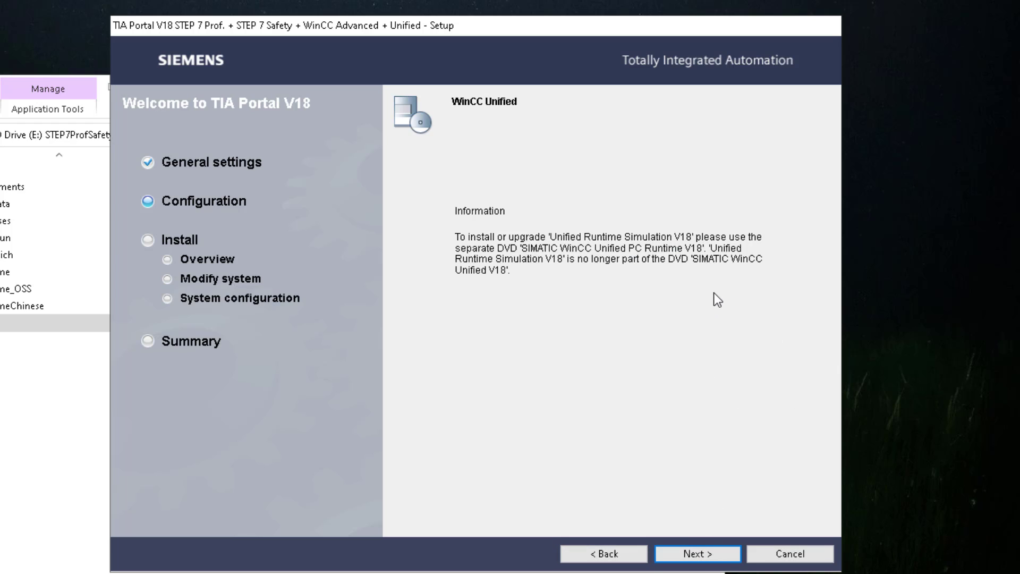
click(694, 553)
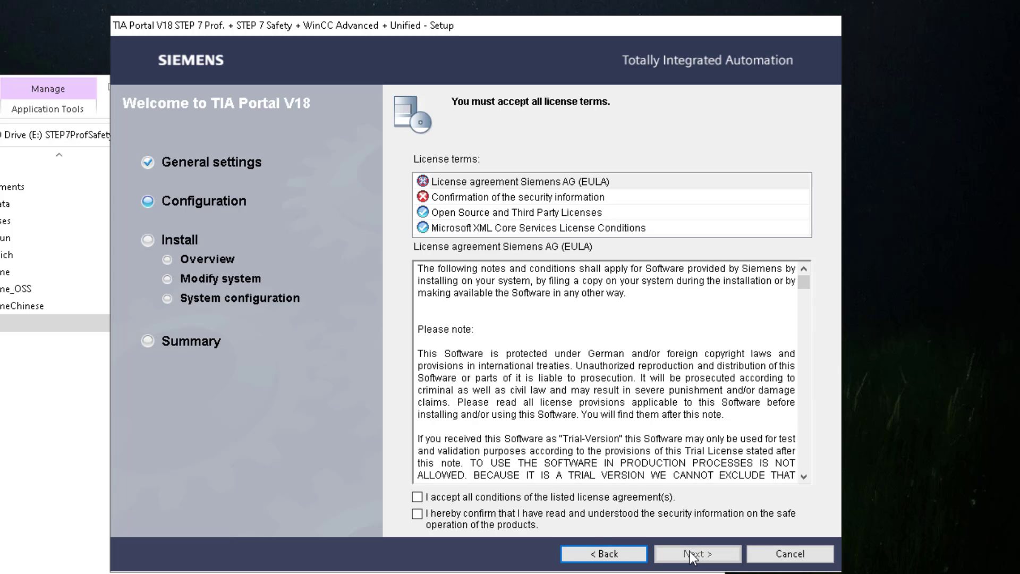
Step: Accept the licence, safety and security terms and start the installation
click(639, 495)
click(640, 520)
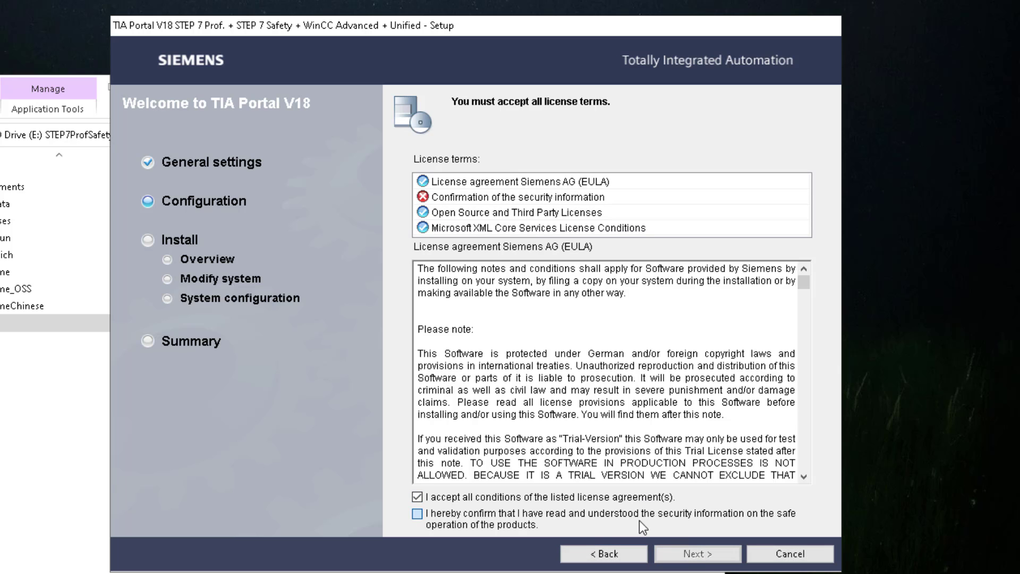
click(699, 562)
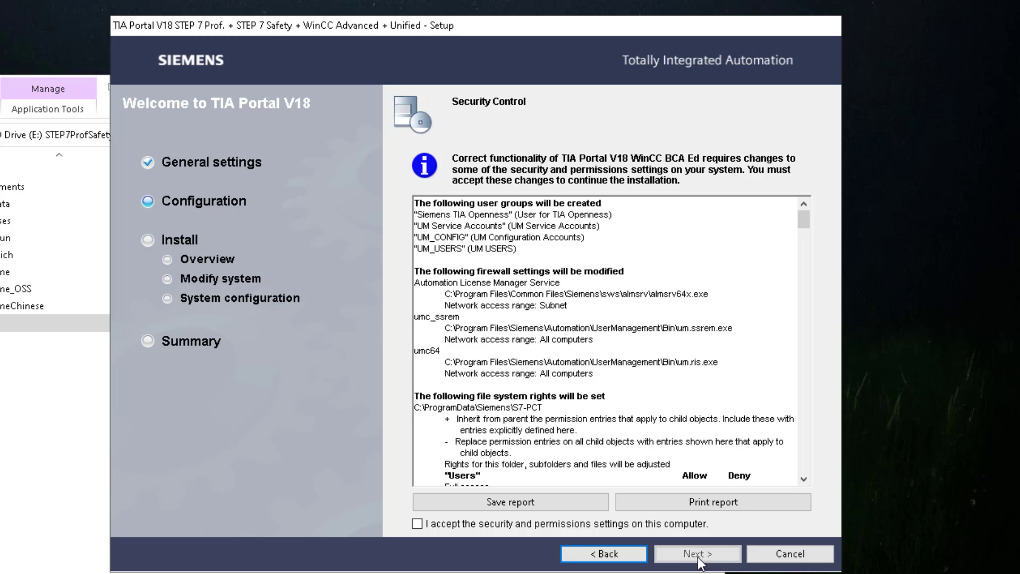
click(676, 526)
click(711, 556)
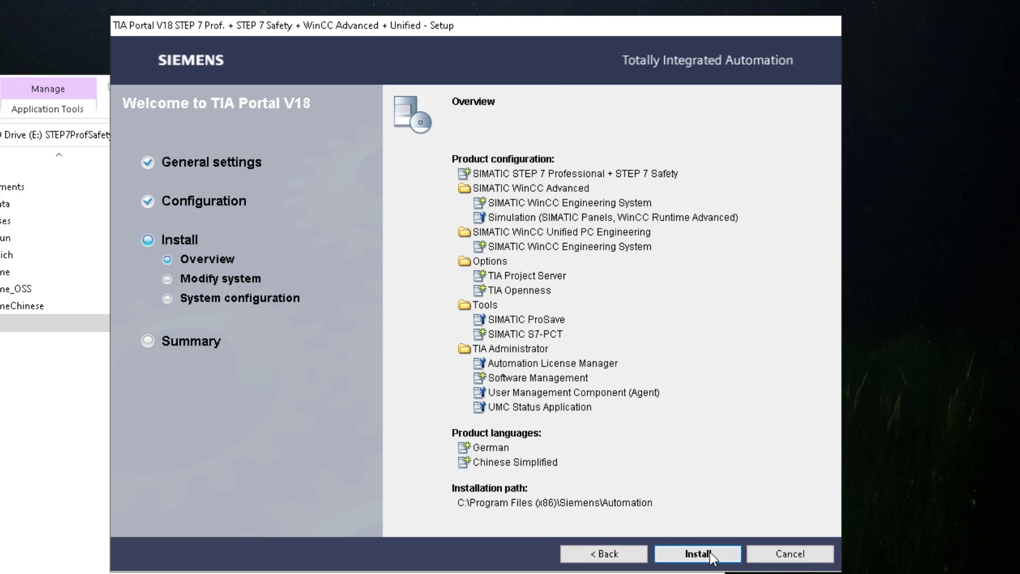
click(712, 556)
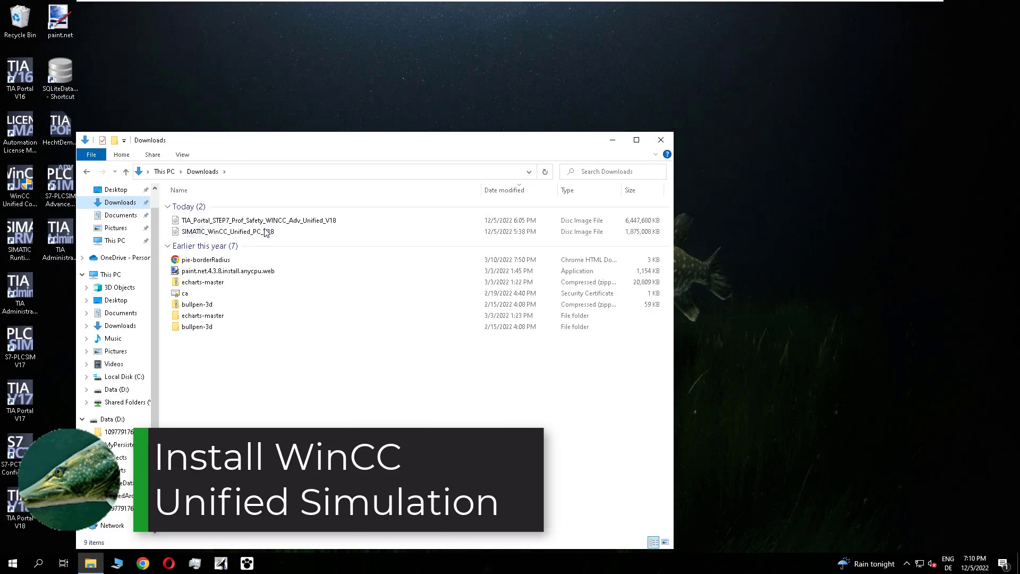
Step: Run setup from the SIMATIC_WinCC_Unified_PC_V18 image as admin, keeping English and typical features
double_click(266, 233)
click(214, 286)
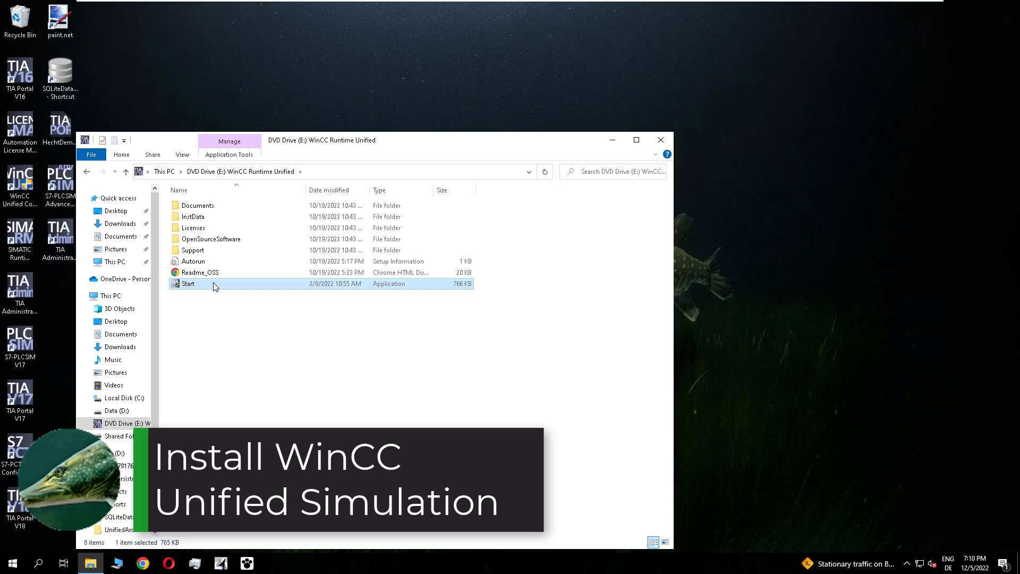
double_click(214, 286)
click(481, 359)
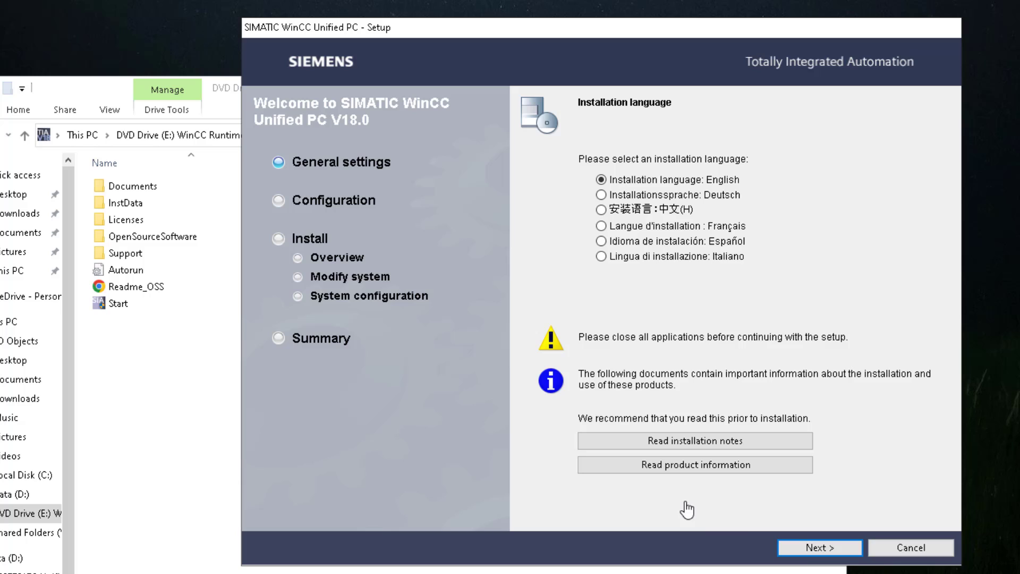
click(807, 552)
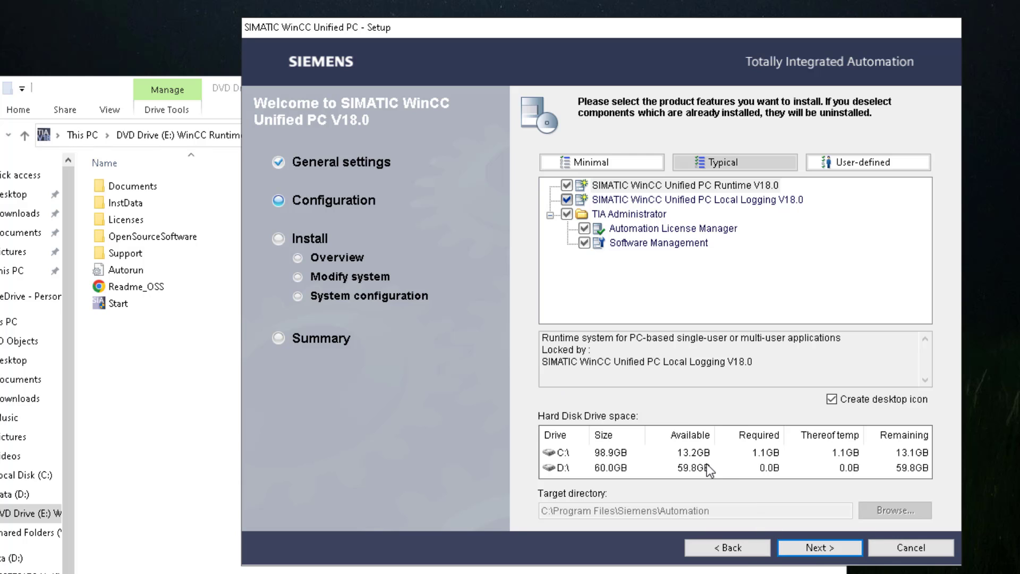
click(808, 551)
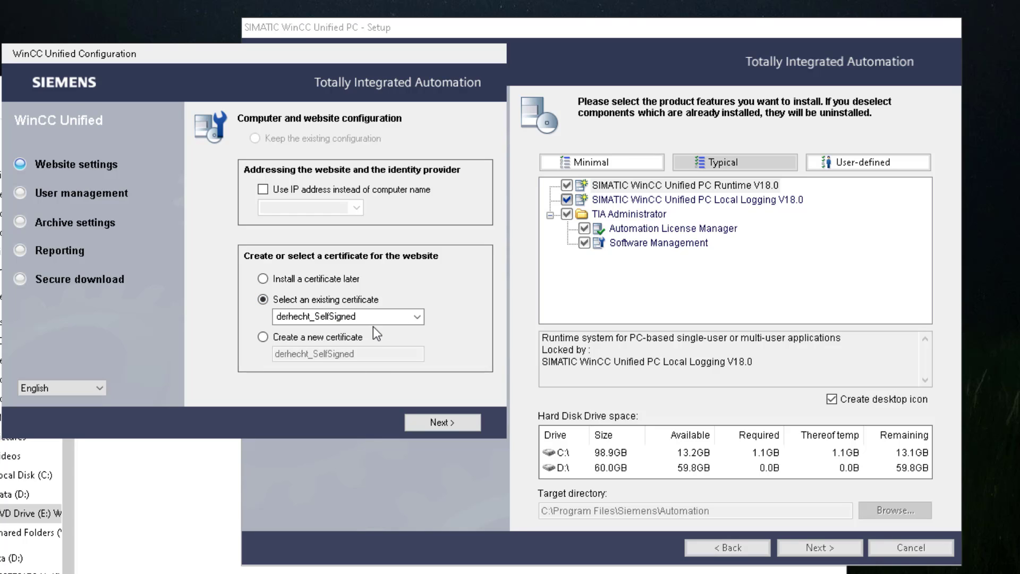
Step: Keep the existing certificate, local user management and archive settings, and turn off secure download
click(429, 422)
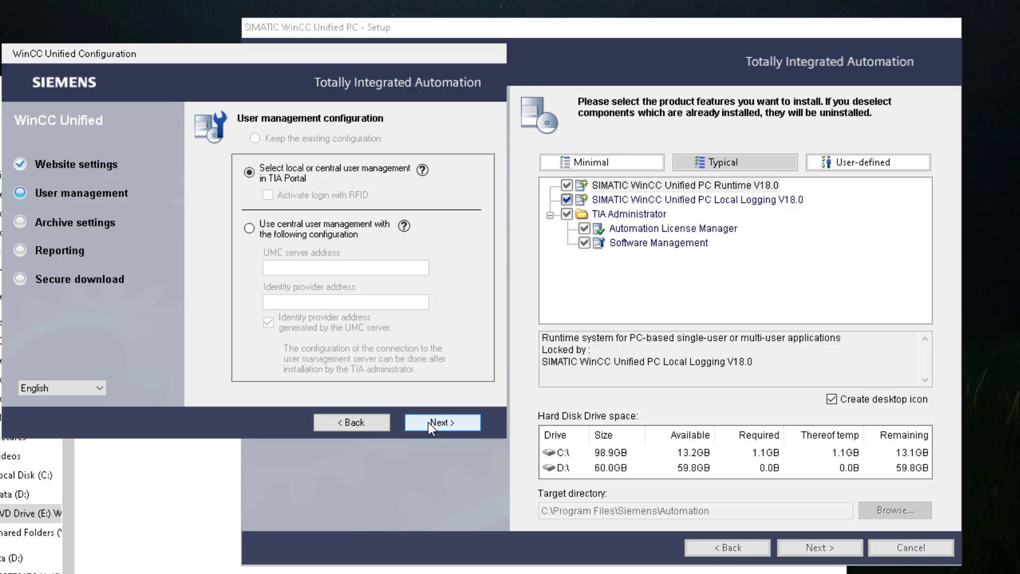
mouse_move(425, 175)
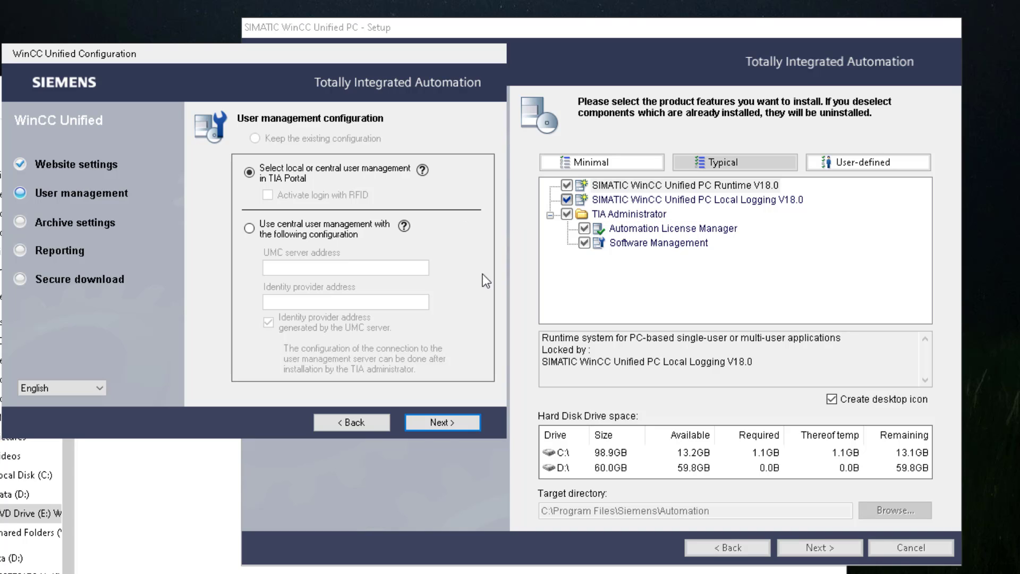
click(442, 426)
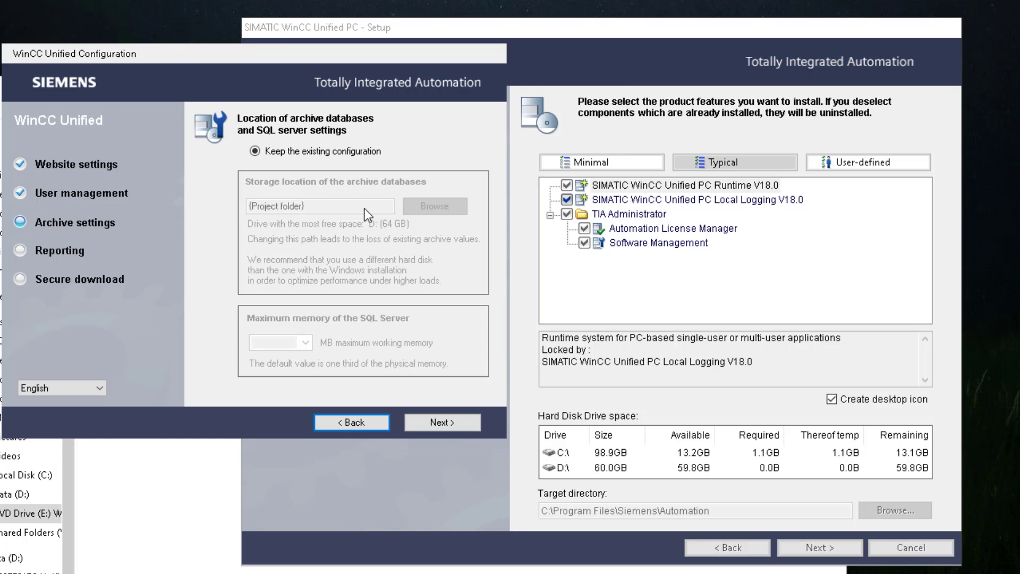
click(439, 421)
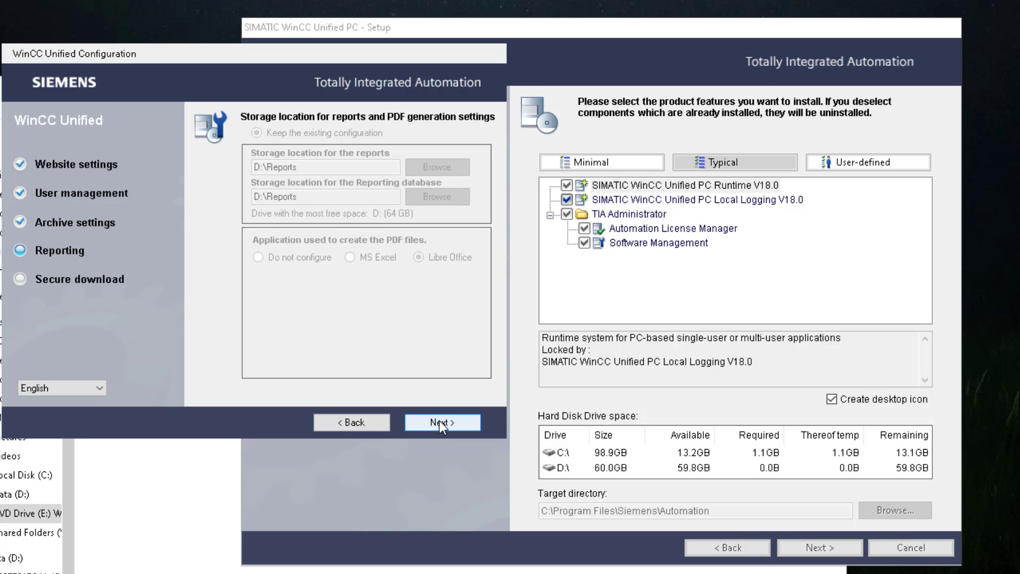
click(439, 420)
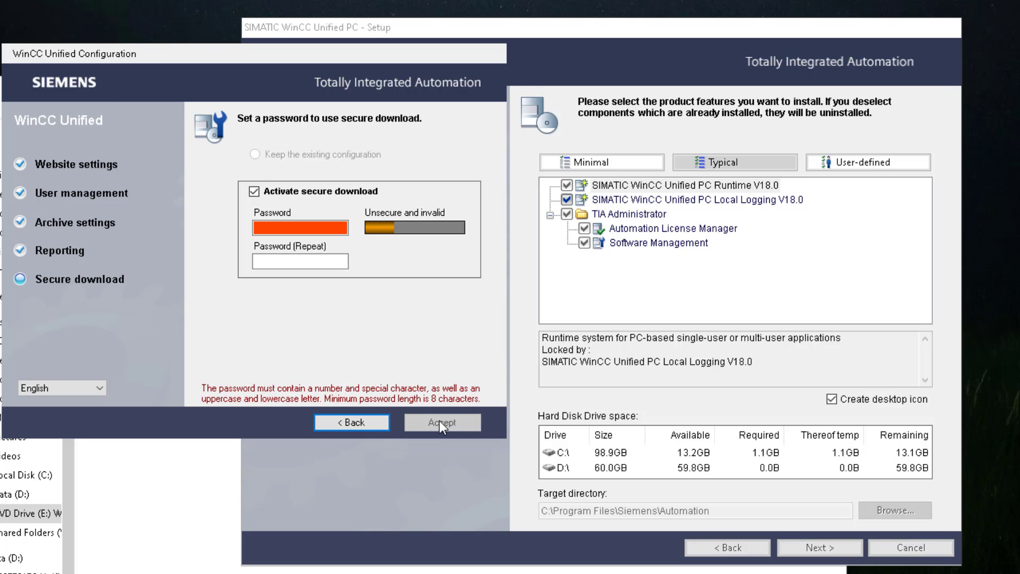
click(255, 191)
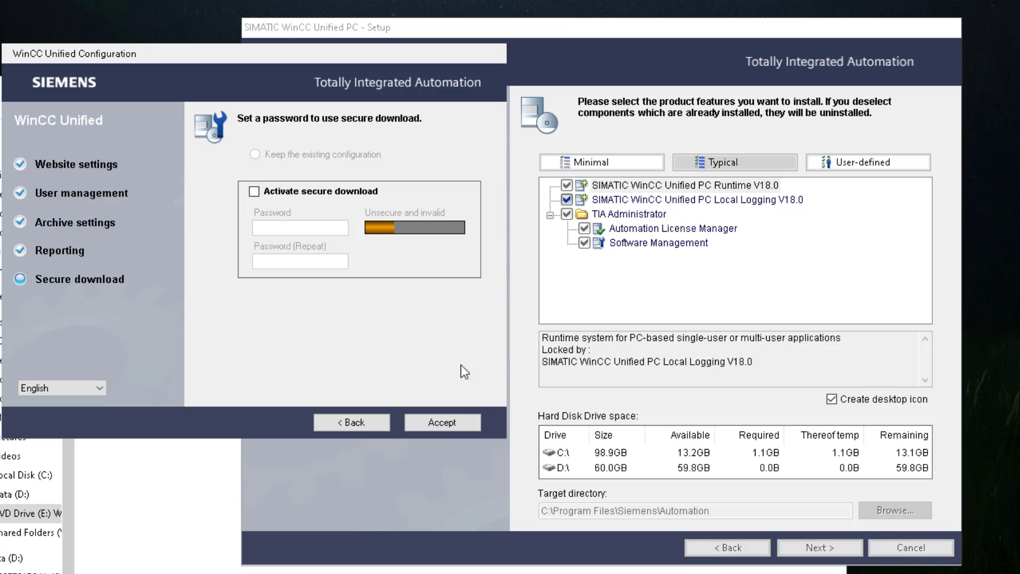
Step: Accept the licence and security terms and install WinCC Unified PC Runtime V18.0
click(445, 422)
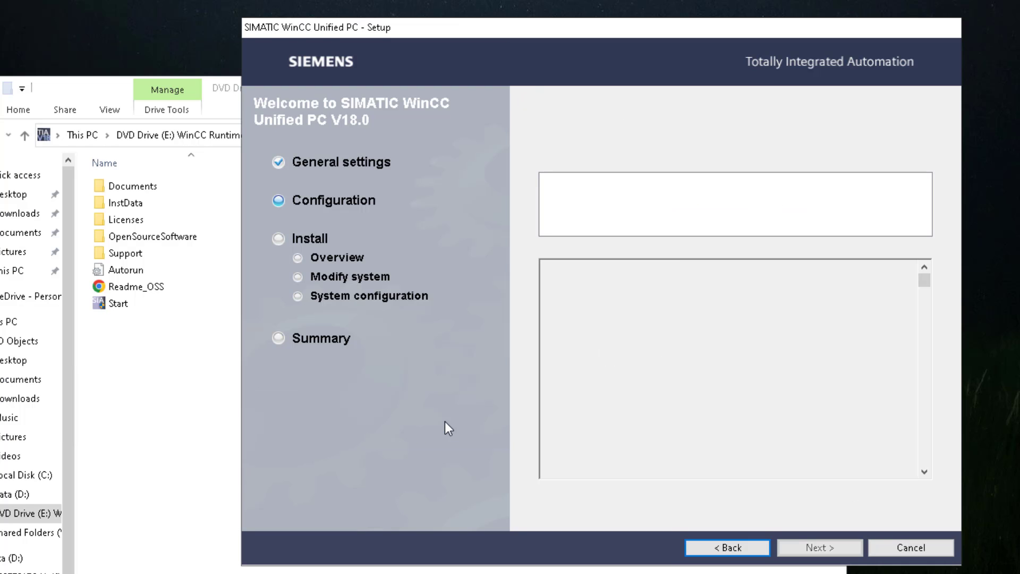
click(577, 496)
click(572, 506)
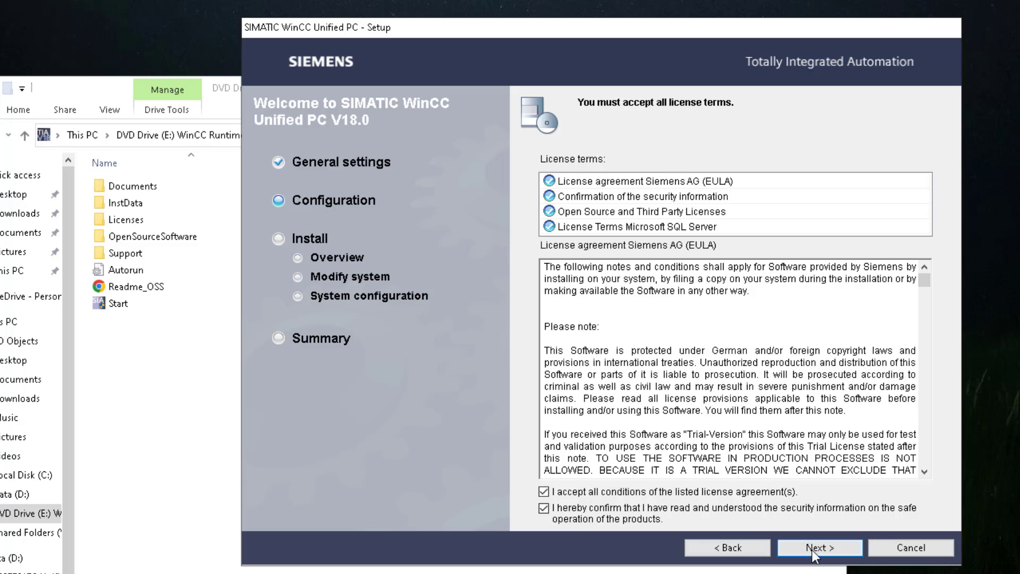
click(812, 549)
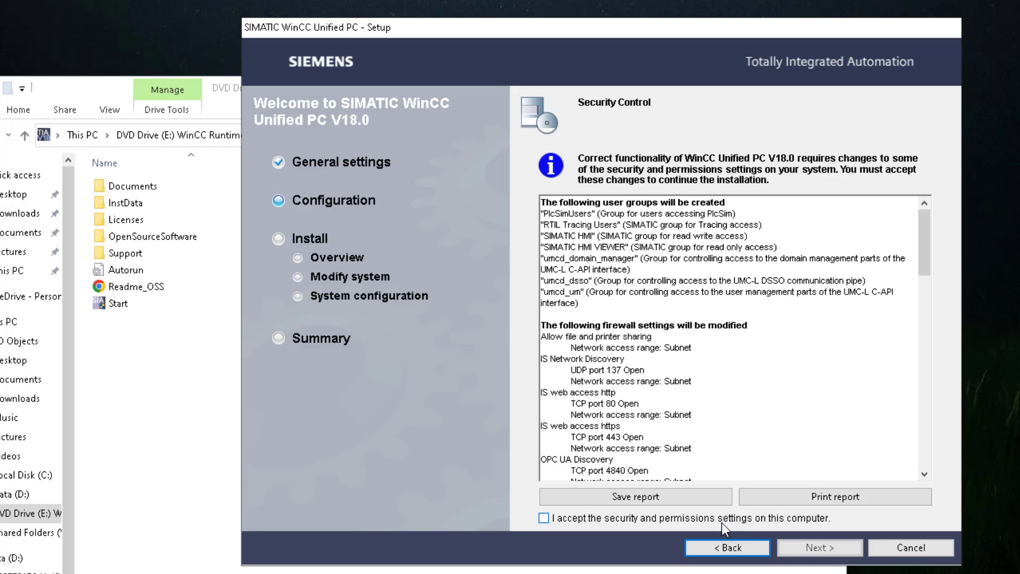
click(722, 523)
click(817, 552)
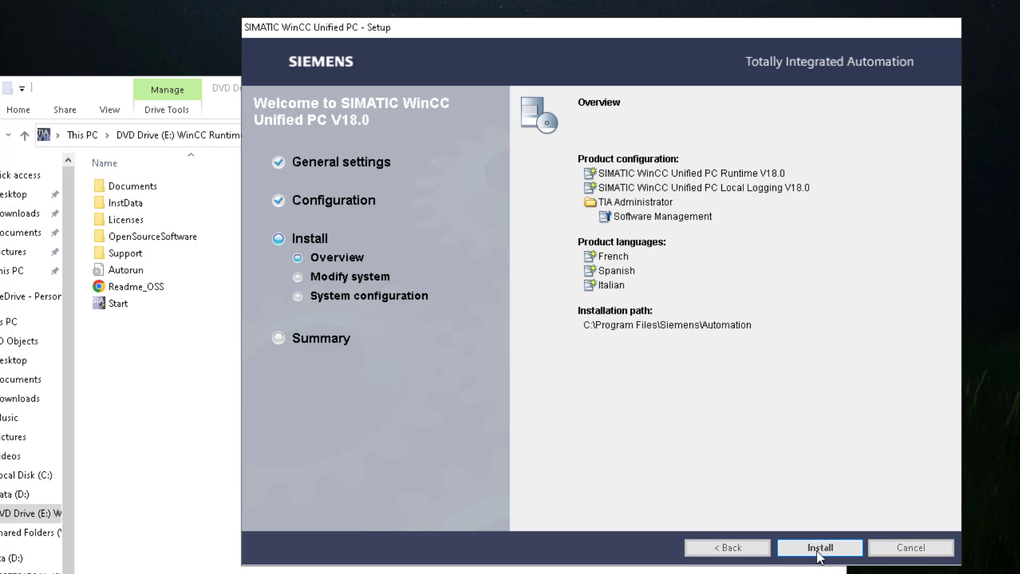
click(790, 542)
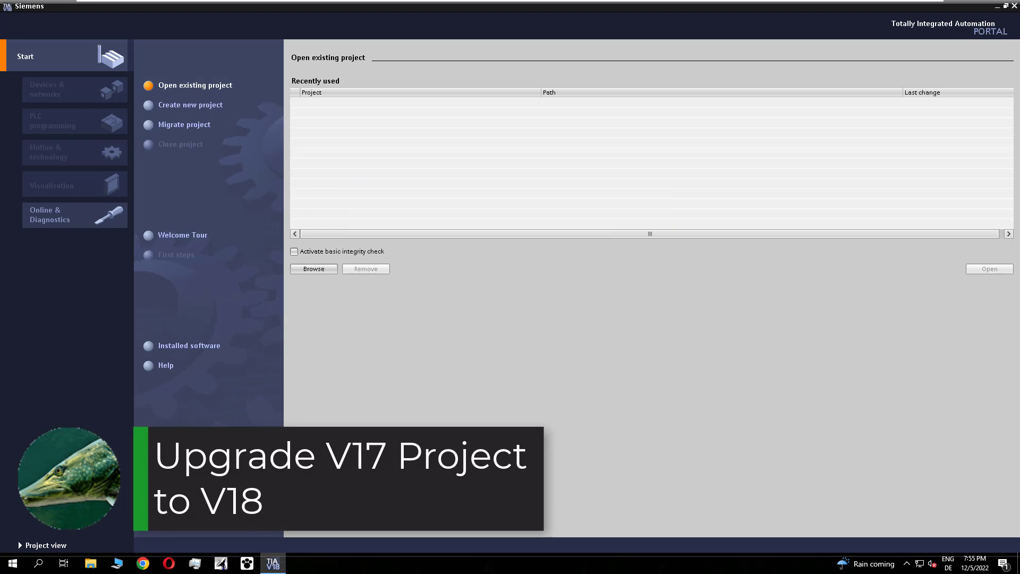
Step: Open HechtDemo_V17.ap17, upgrade it to V18 and show it in project view
click(311, 269)
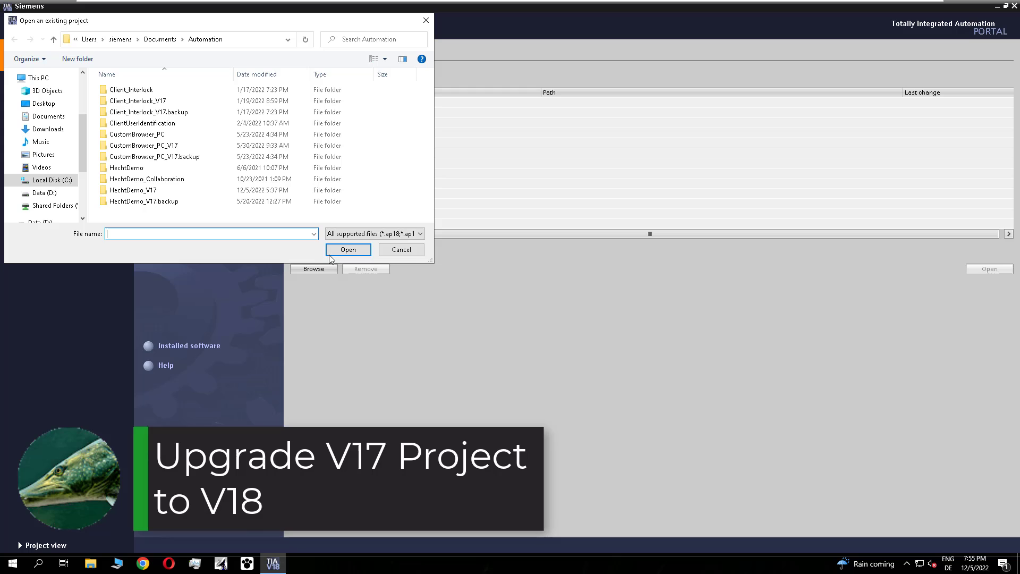
drag(84, 142, 83, 112)
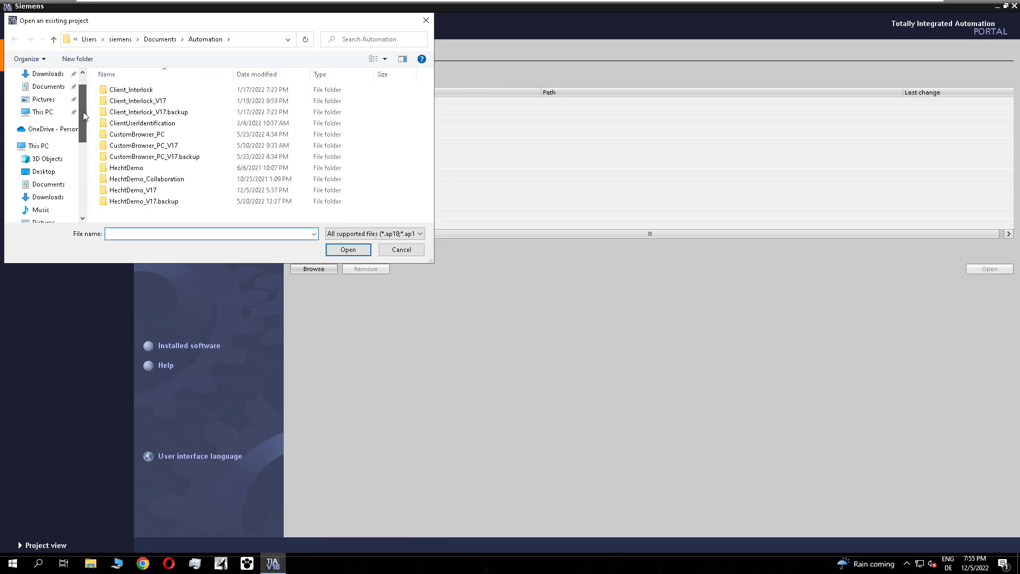
double_click(151, 189)
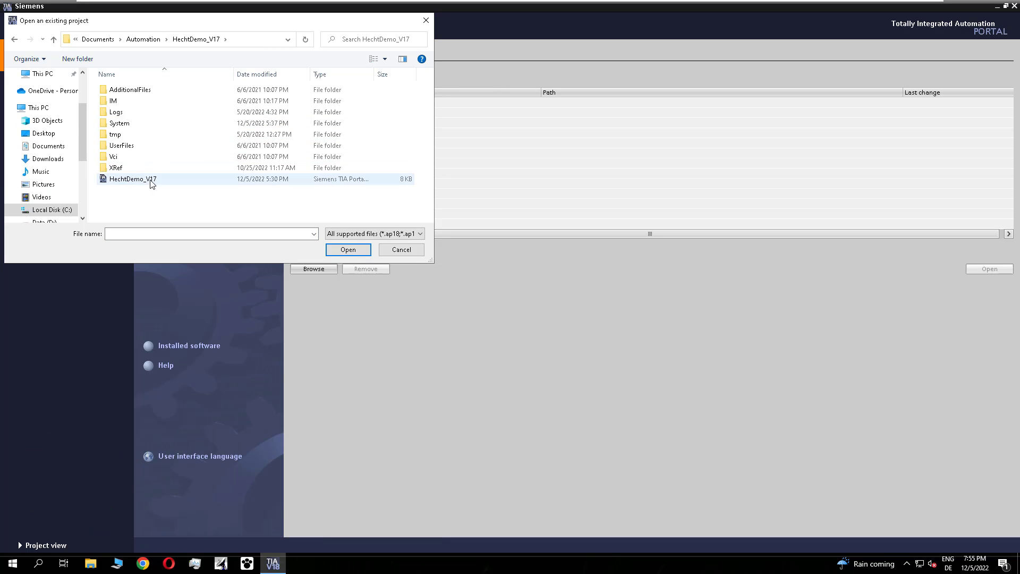
click(132, 179)
click(348, 249)
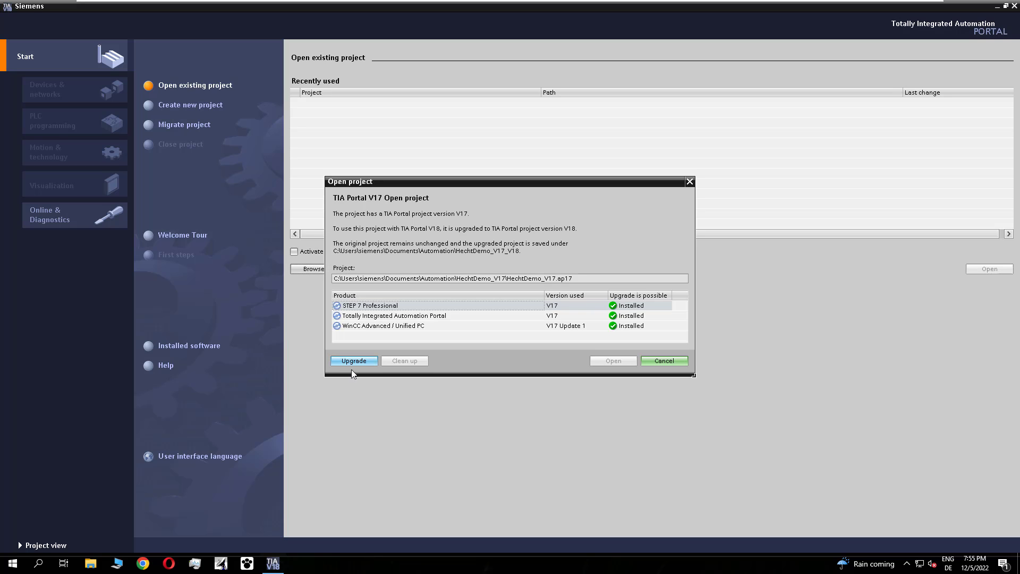
click(354, 361)
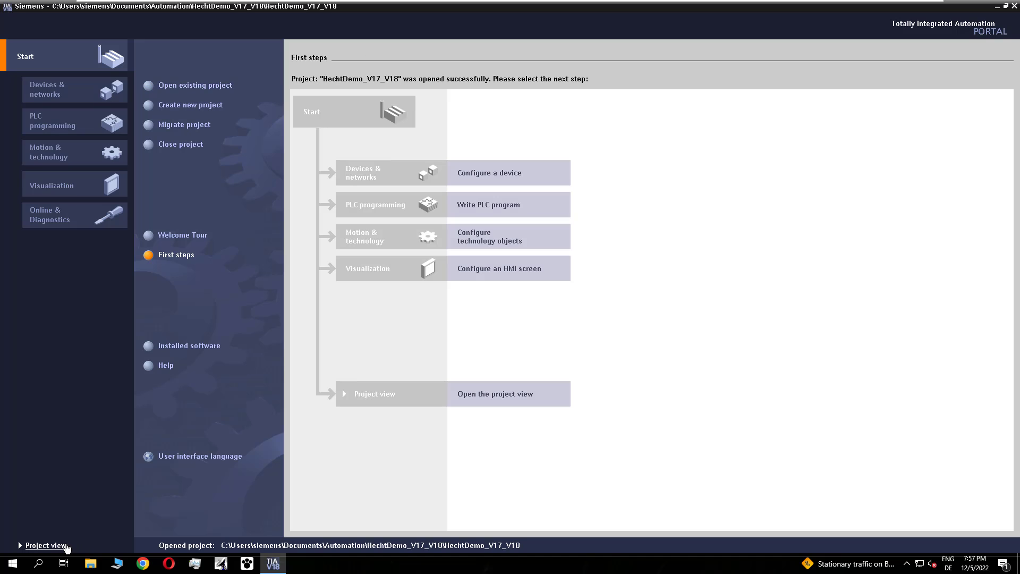
click(63, 546)
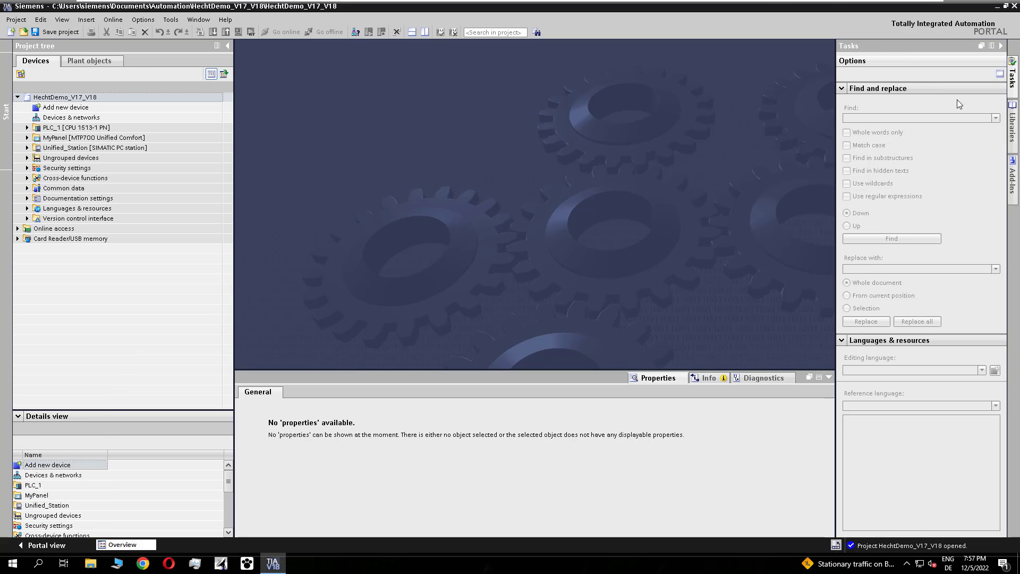
Step: Expand the project library's Types in a widened Libraries pane and add the Lowest device version column
click(1011, 125)
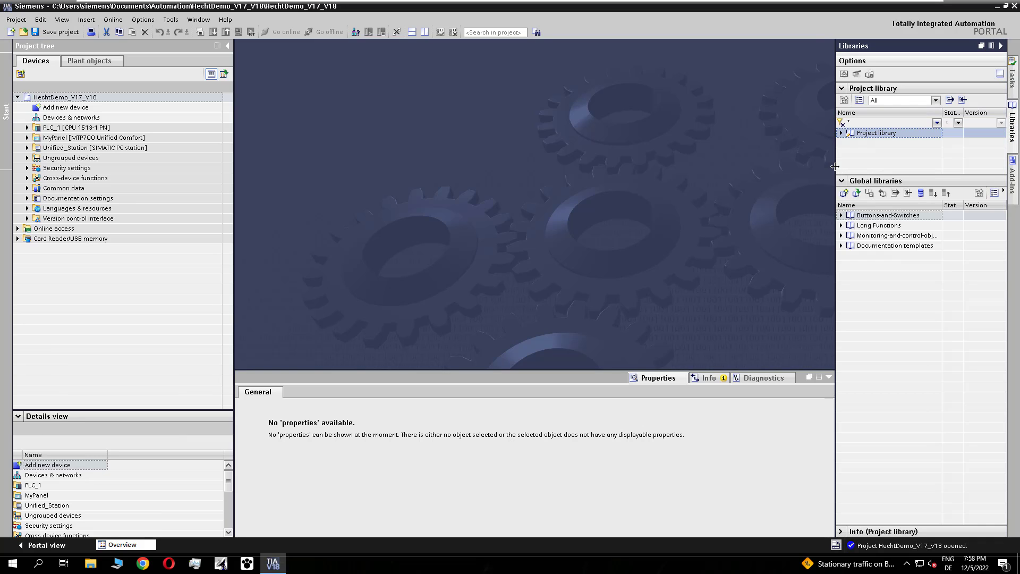
drag(836, 170, 622, 156)
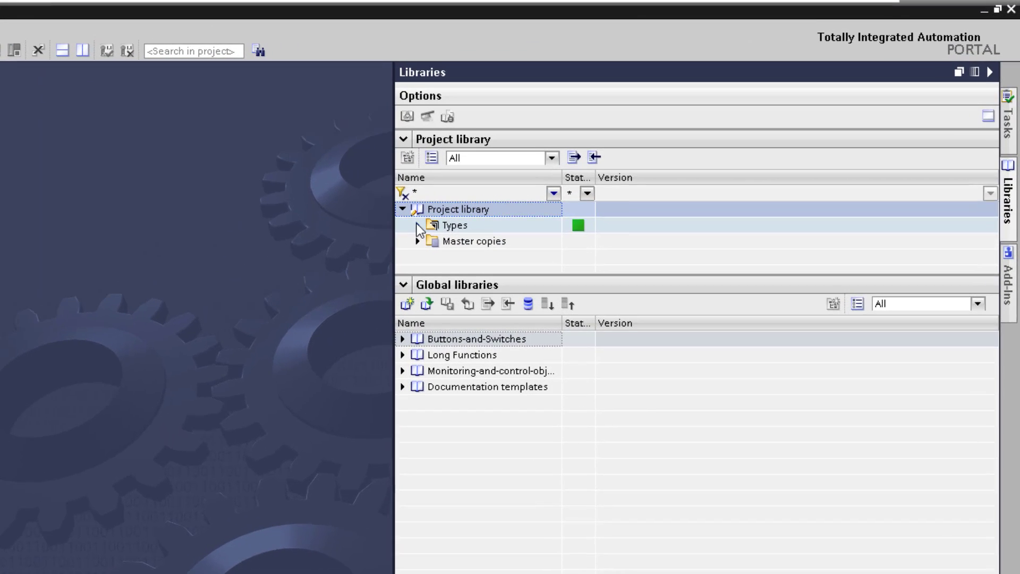
click(638, 142)
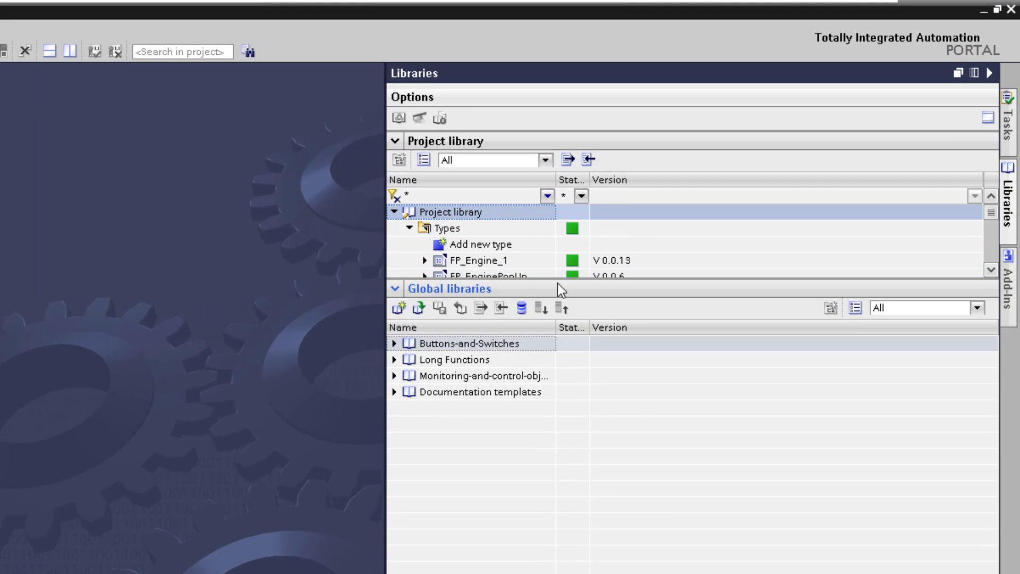
drag(553, 279, 550, 488)
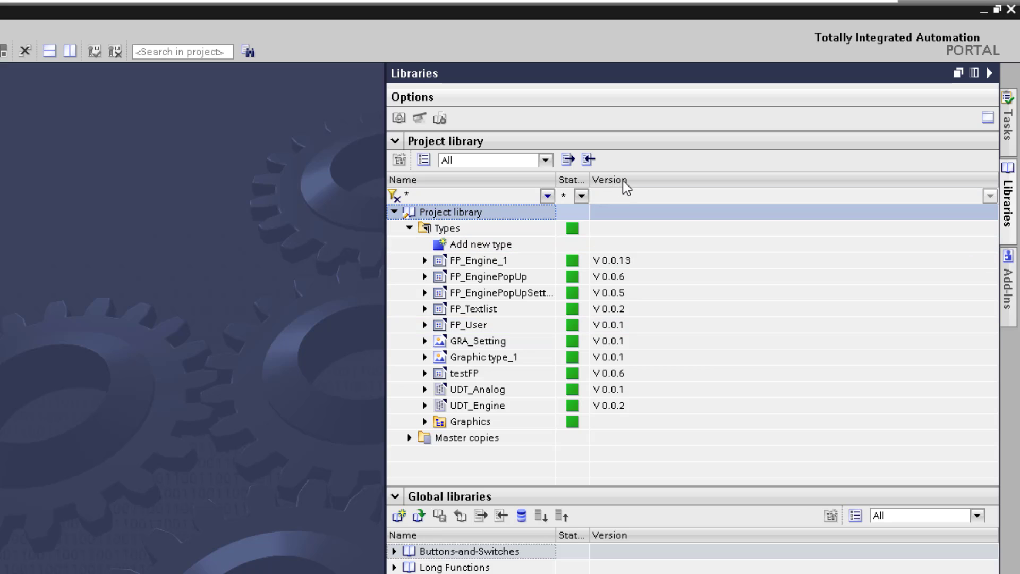
click(425, 261)
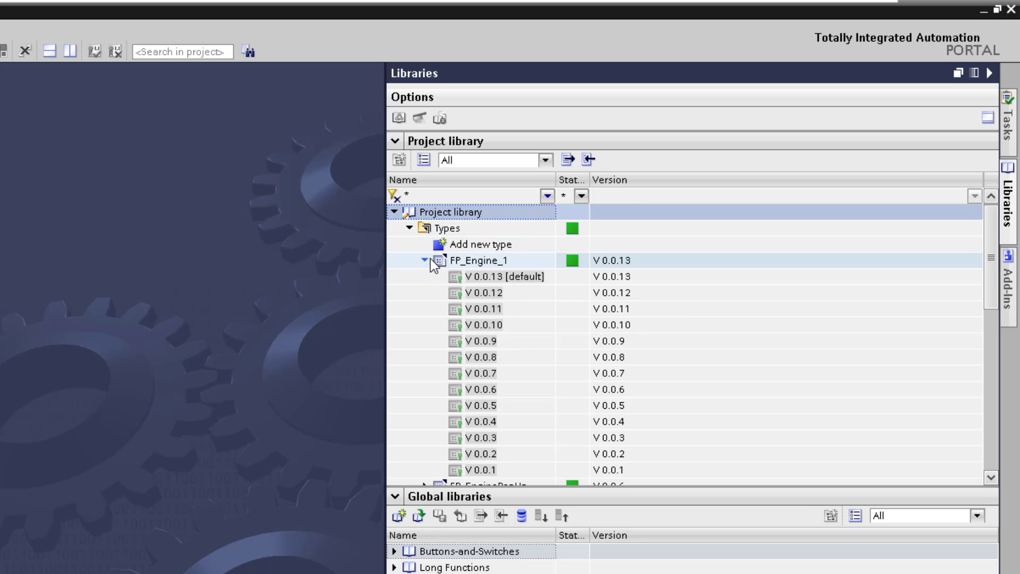
click(425, 260)
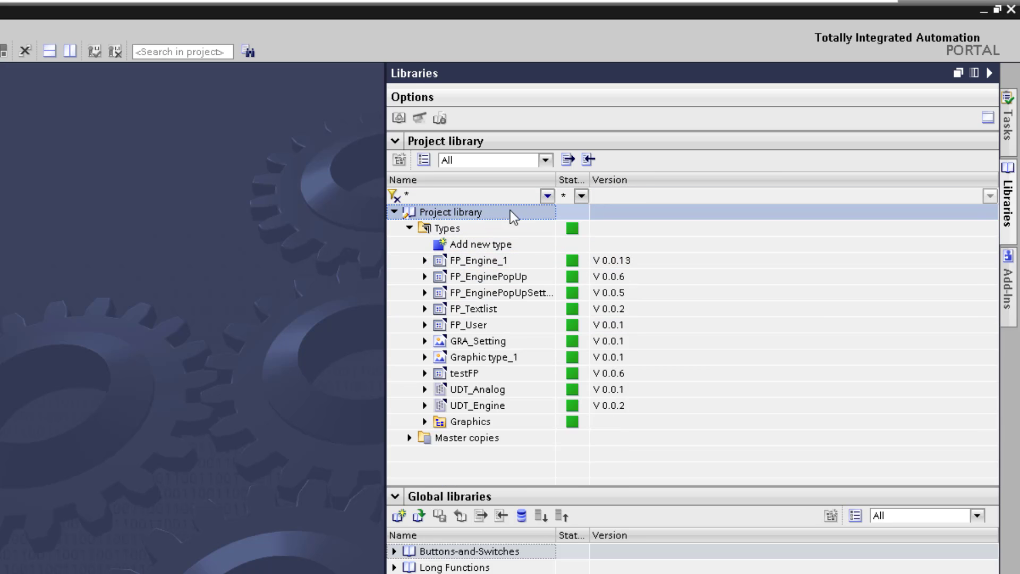
right_click(632, 180)
mouse_move(699, 187)
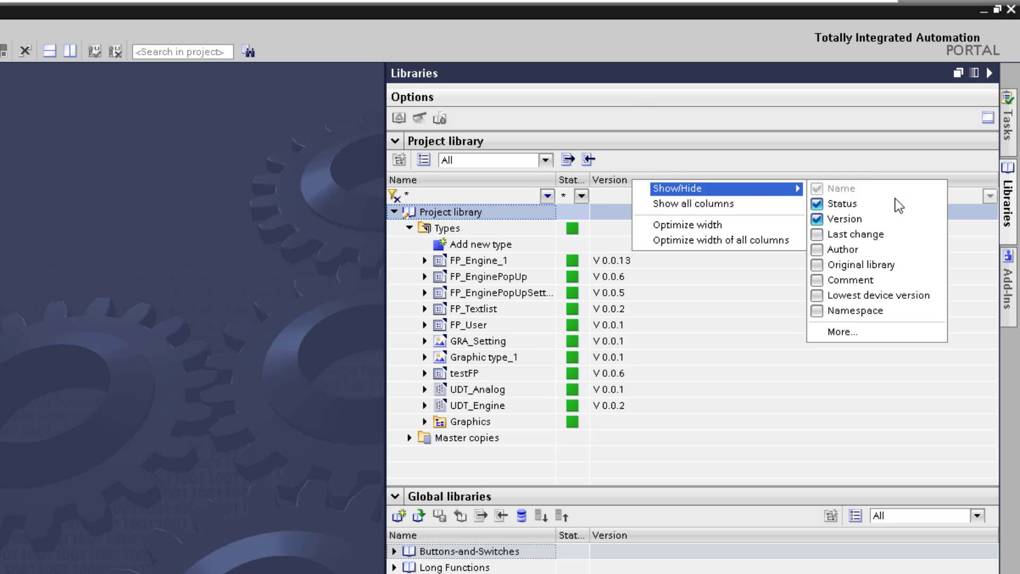
click(821, 295)
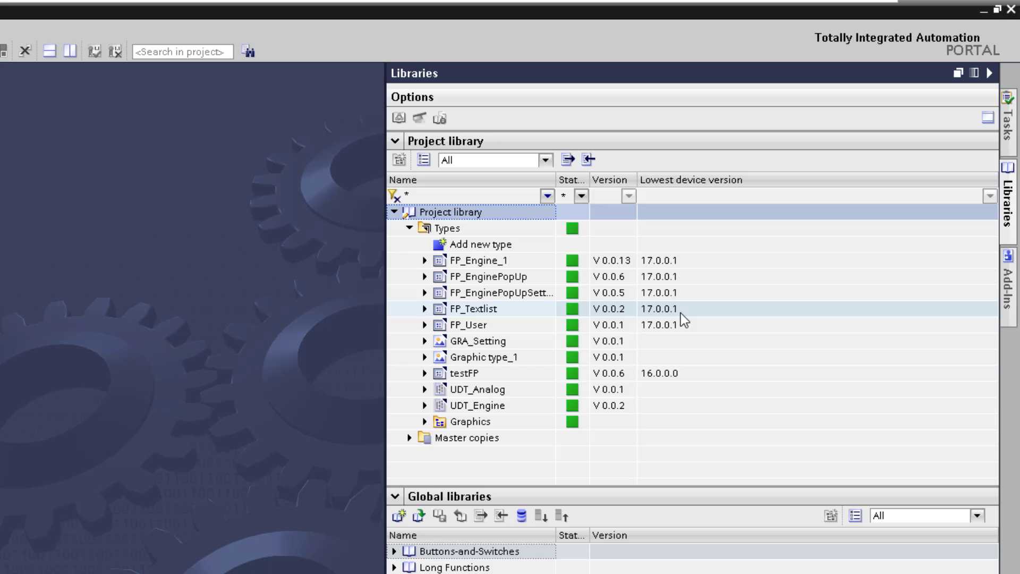
Step: Add a new Faceplate type for Unified Comfort Panel / WinCC Unified PC and open the smallest-device-version help
click(478, 244)
double_click(477, 244)
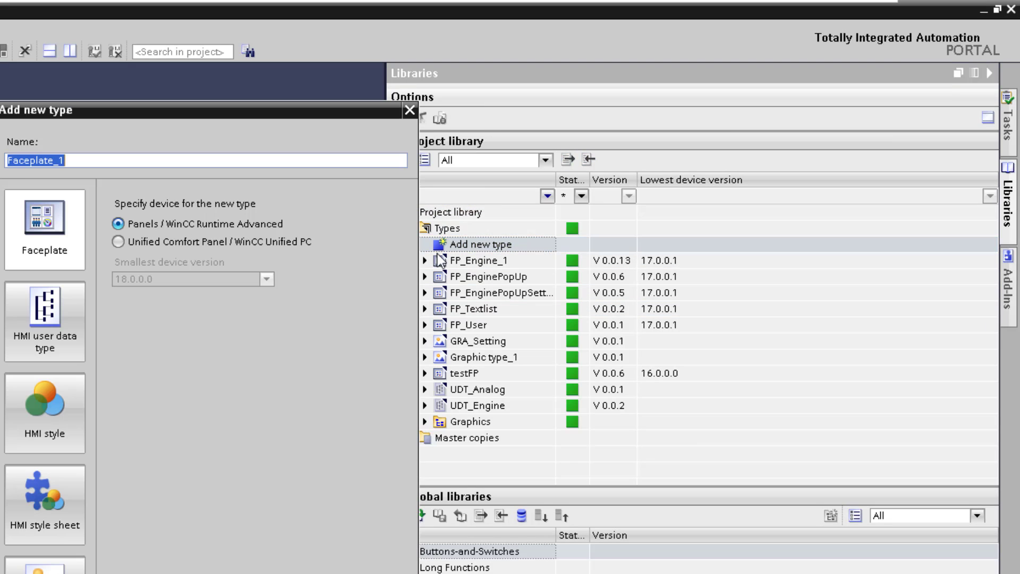
click(147, 242)
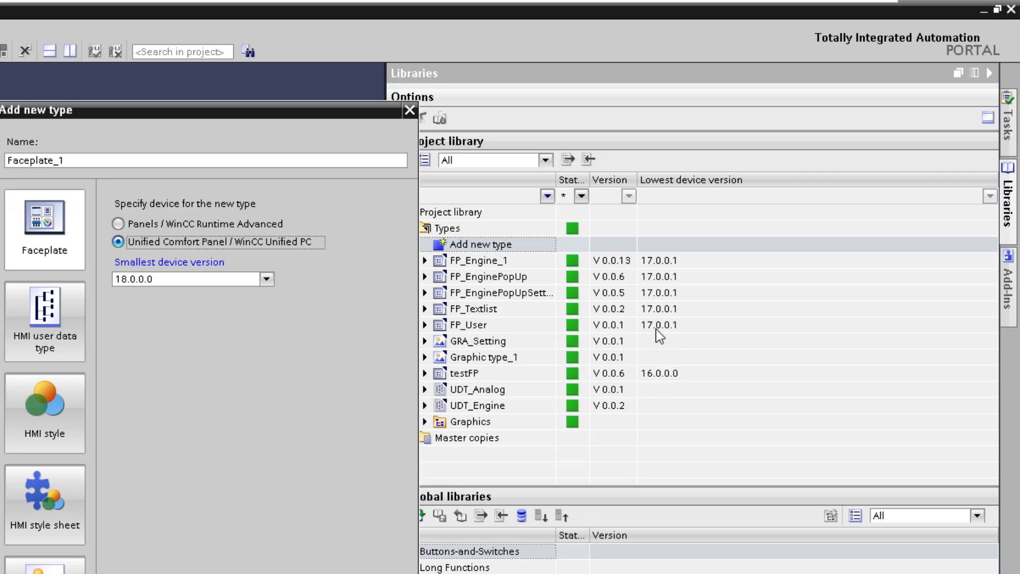
click(167, 266)
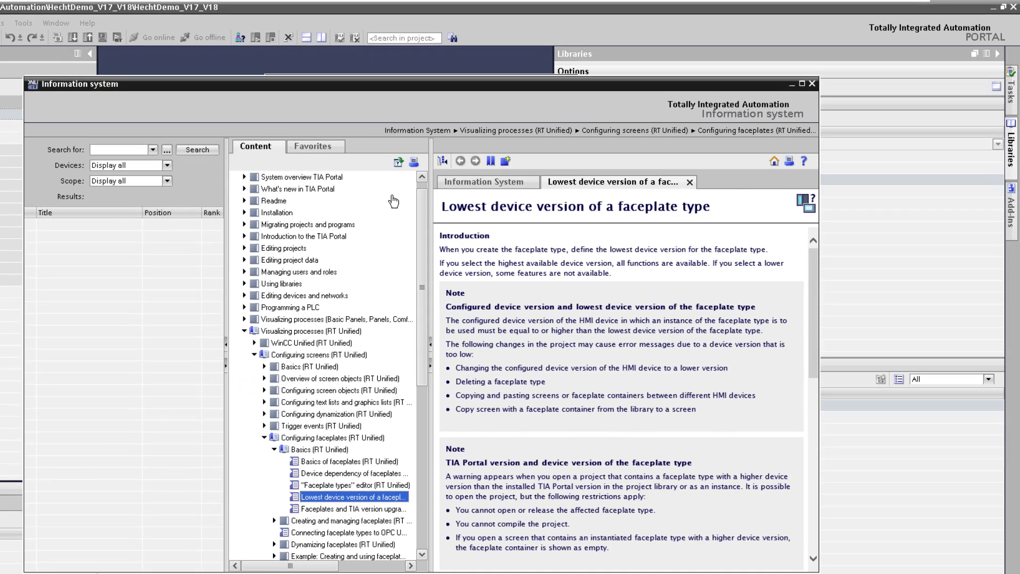
Step: Scroll the help to the version table showing Trend control needs 18.0.0.0, and place it beside the library
drag(811, 262, 799, 418)
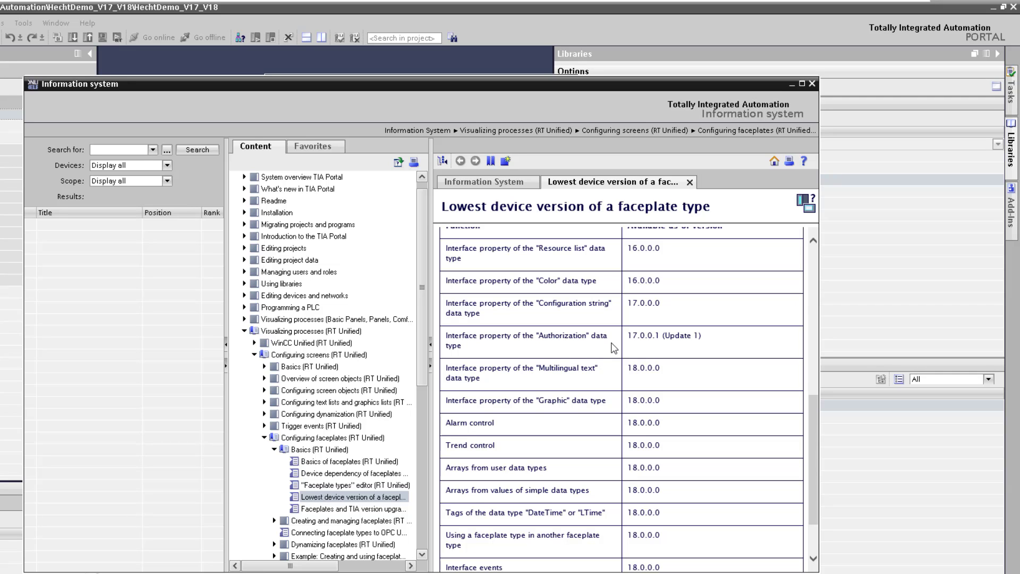
drag(661, 87, 523, 88)
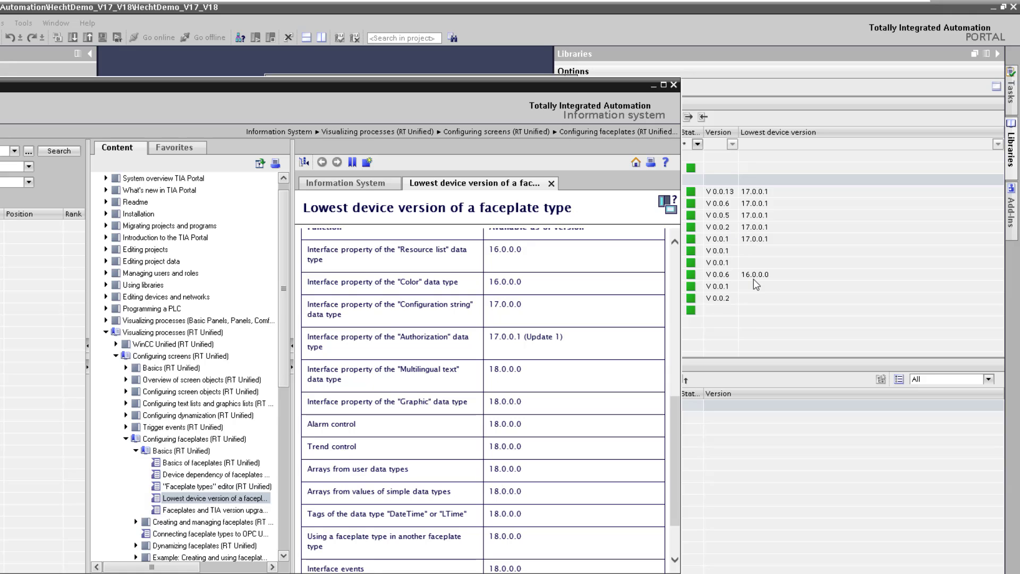
scroll(546, 416, up, 3)
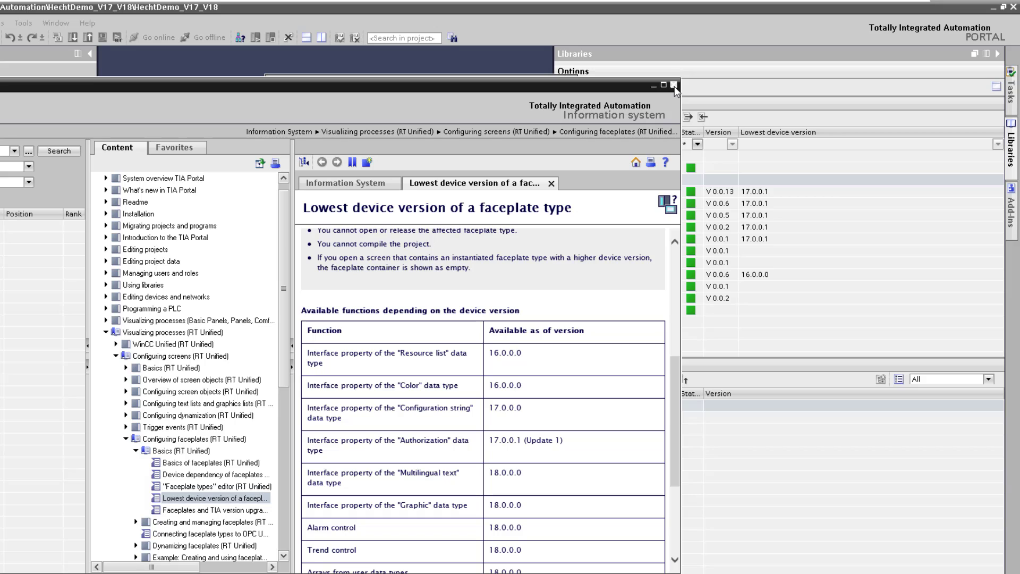
Step: Create Faceplate_1 with a Trend control and release it as version 0.0.1
click(674, 85)
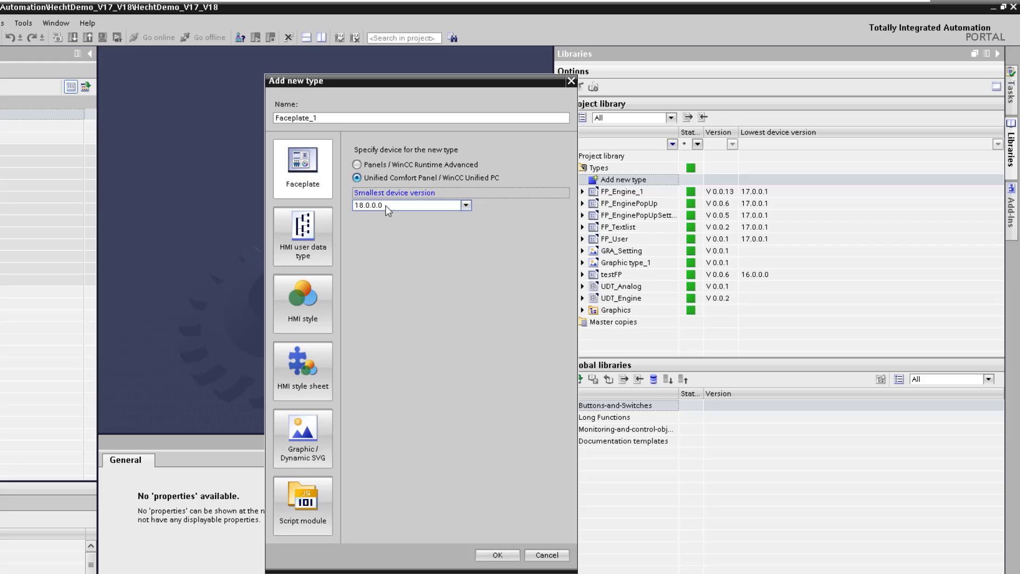
click(492, 554)
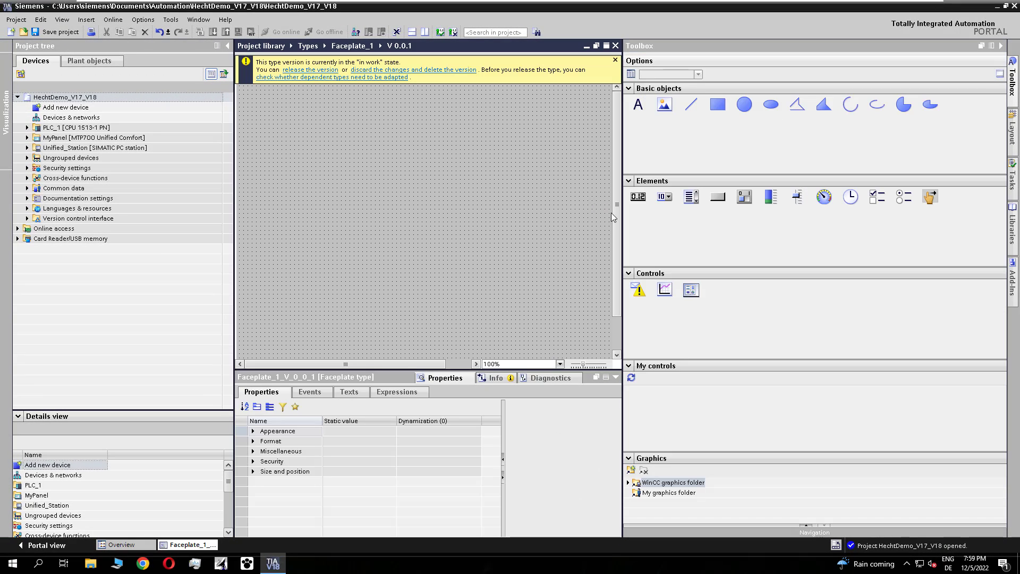
drag(665, 291, 256, 122)
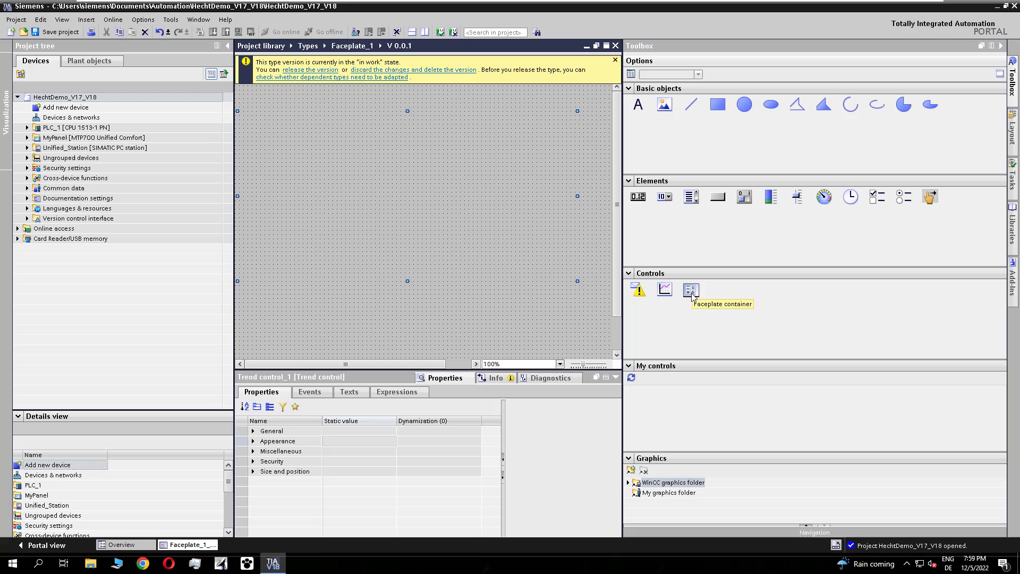
click(309, 73)
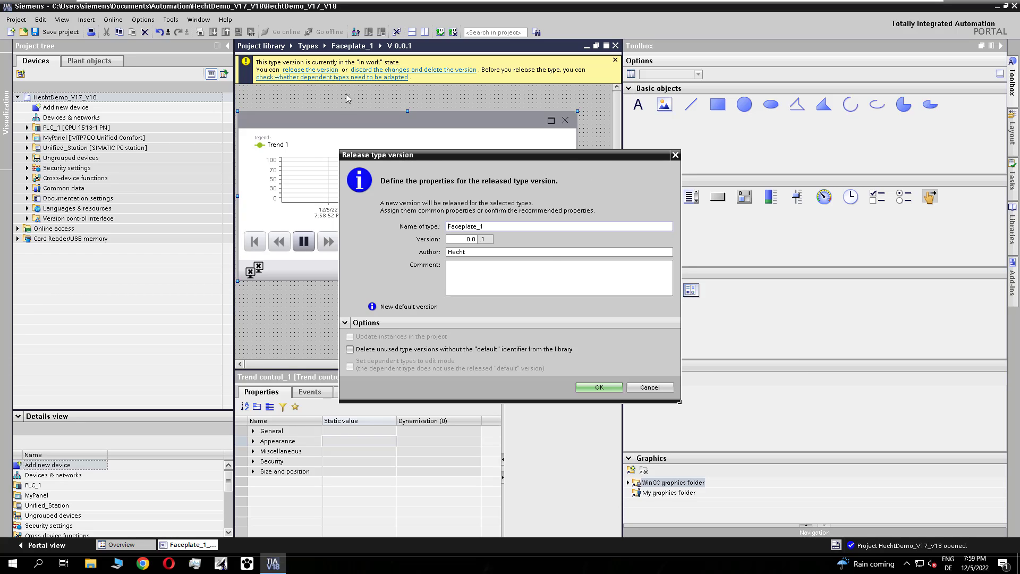
click(606, 387)
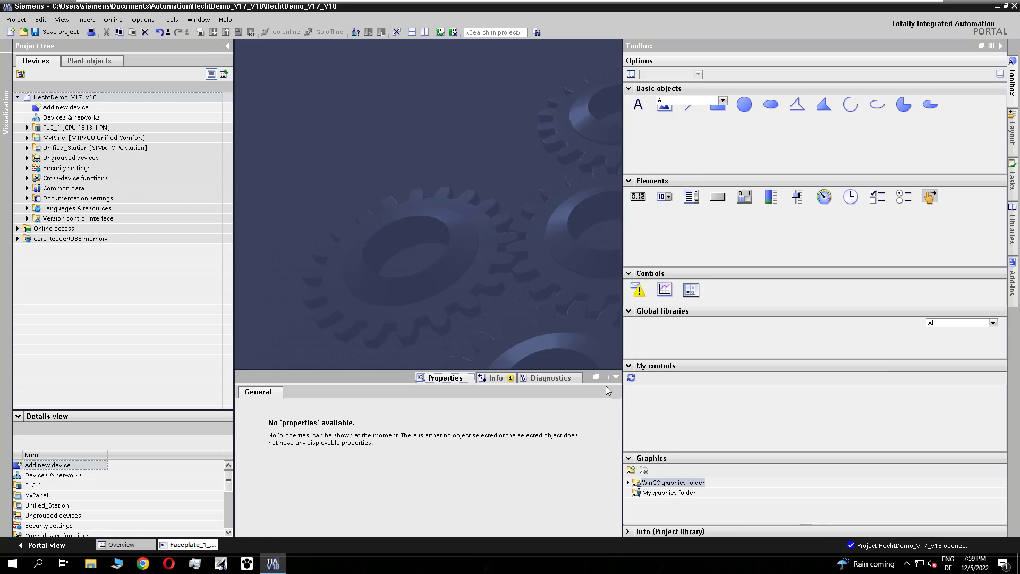
Step: Expand Unified_Station > HMI_RT_1 > Screens and open the Faceplate screen
click(27, 147)
click(37, 178)
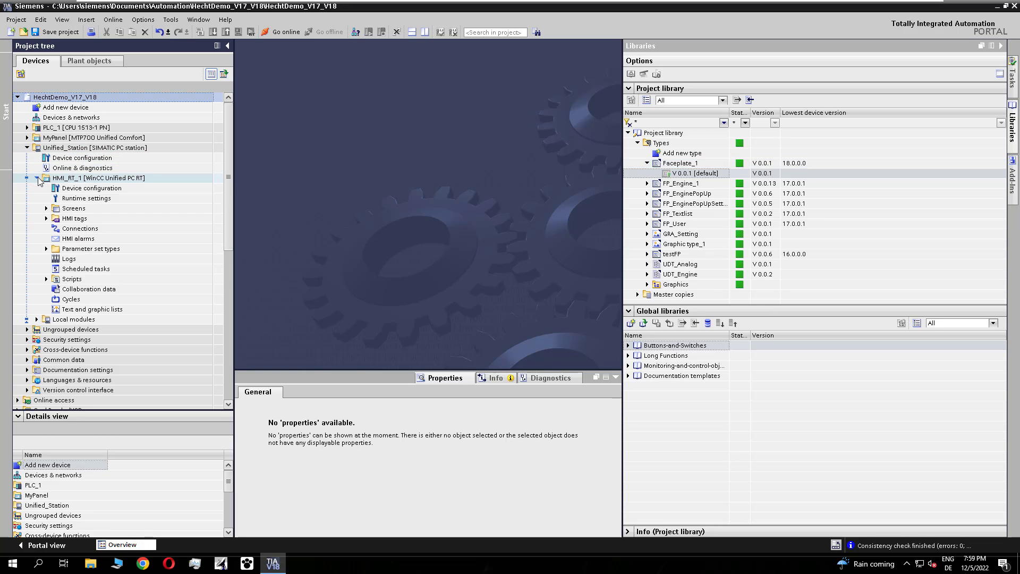
click(46, 209)
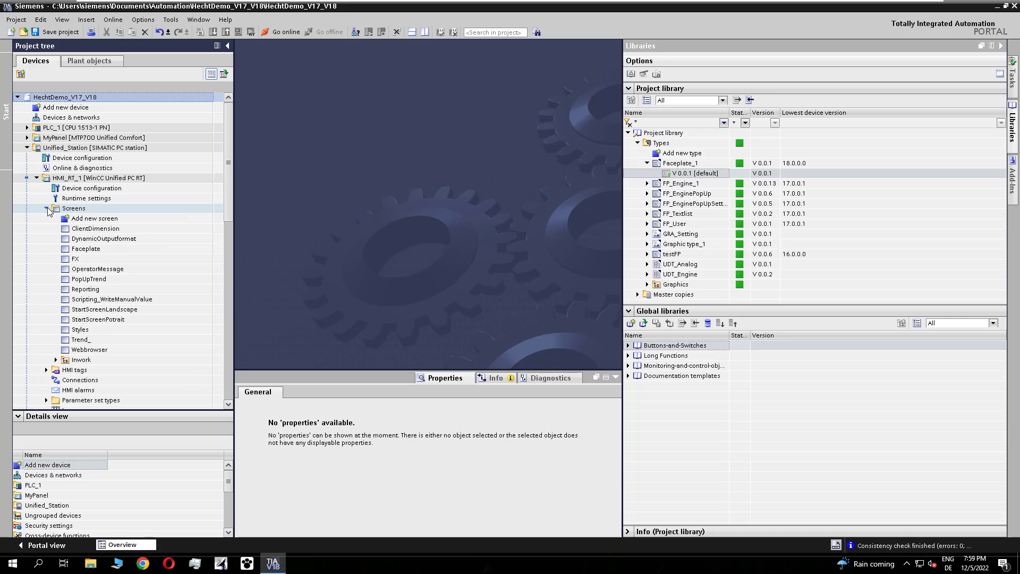
click(100, 250)
double_click(100, 250)
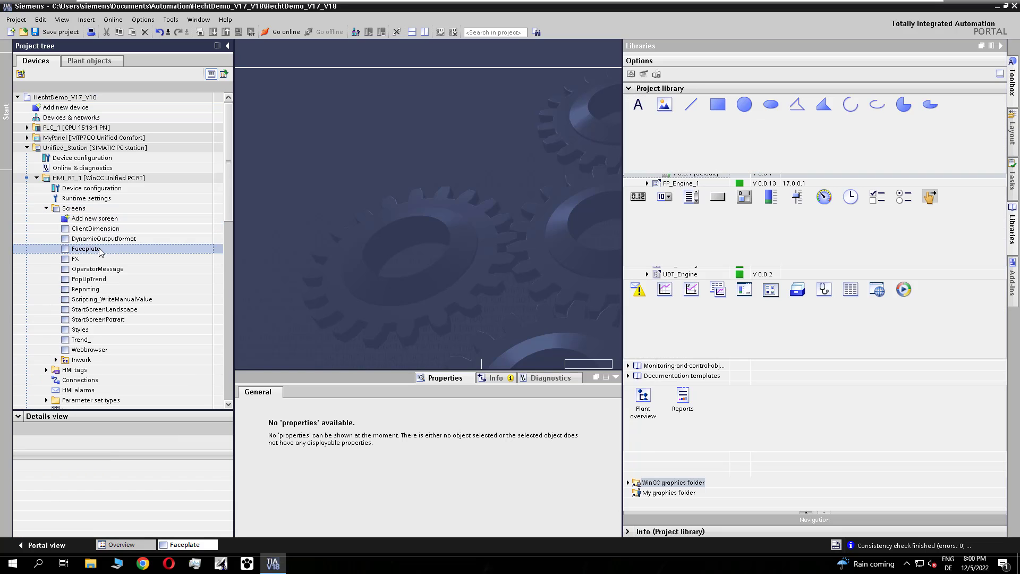
Step: Expand Faceplate_1 in the project library and try placing it on the screen
click(1012, 226)
double_click(686, 165)
drag(686, 165, 452, 227)
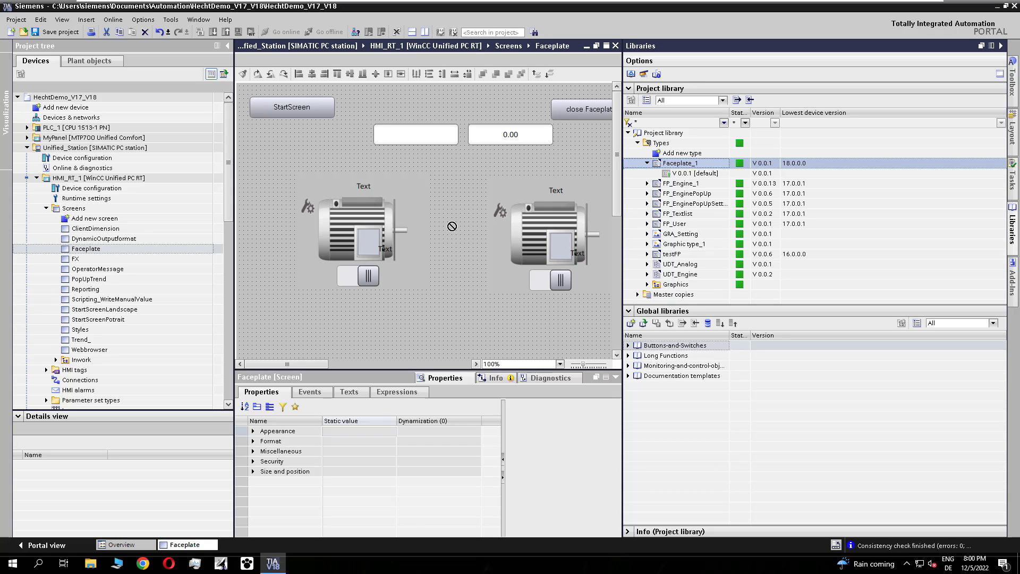
drag(451, 226, 451, 226)
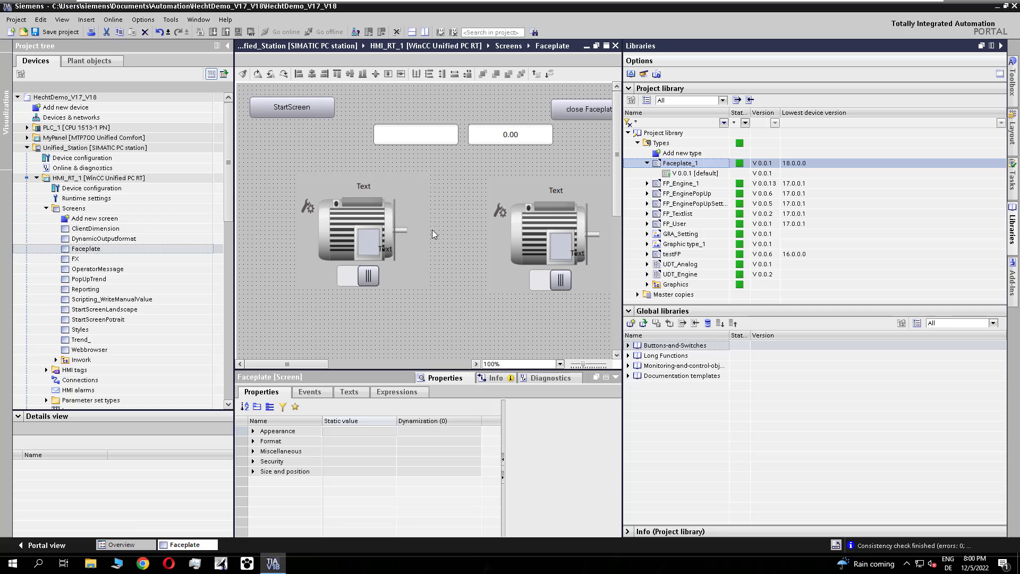
click(133, 179)
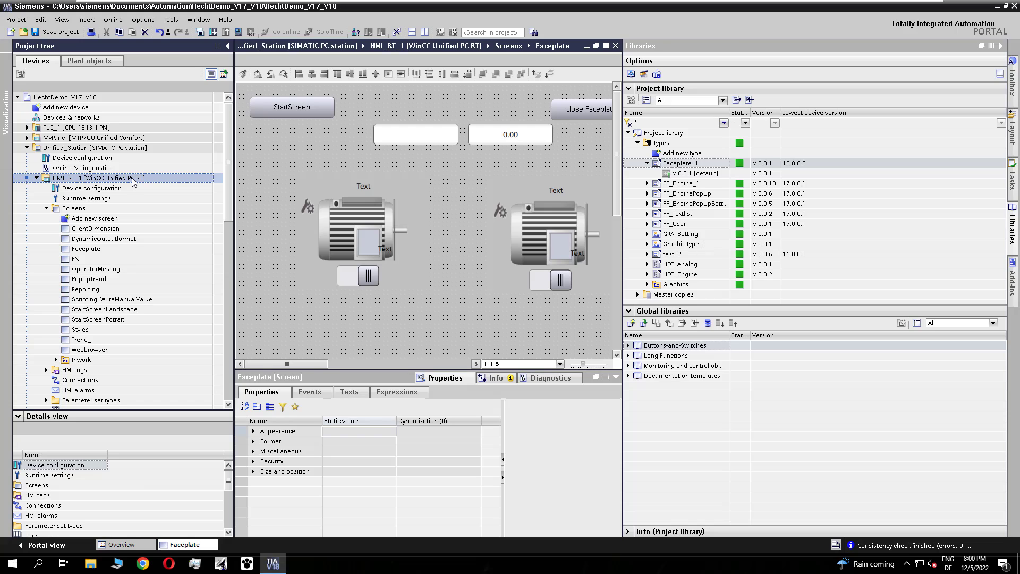
Step: Change HMI_RT_1's device version to SIMATIC WinCC Unified PC 18.0.0.0
right_click(132, 178)
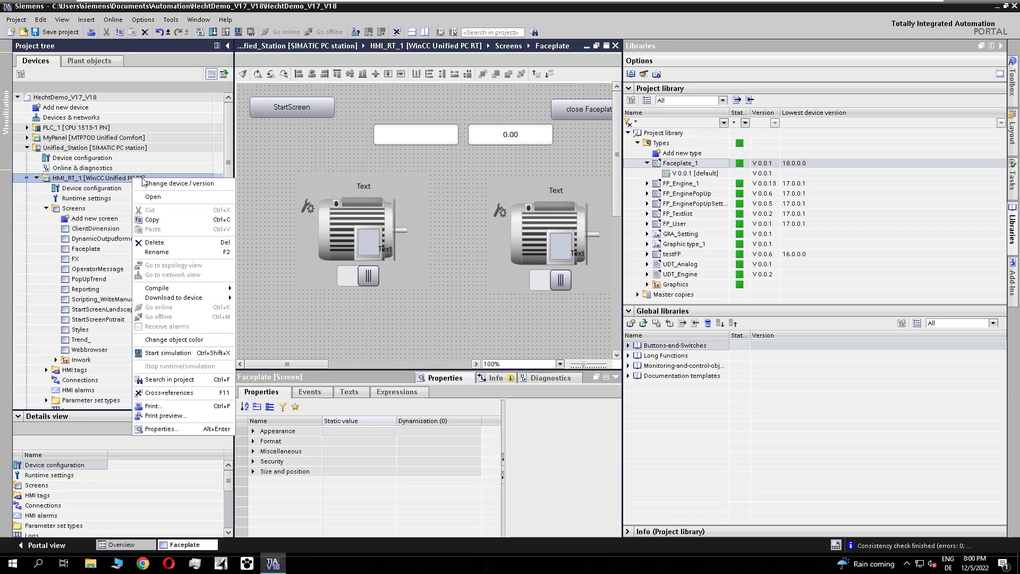
click(177, 187)
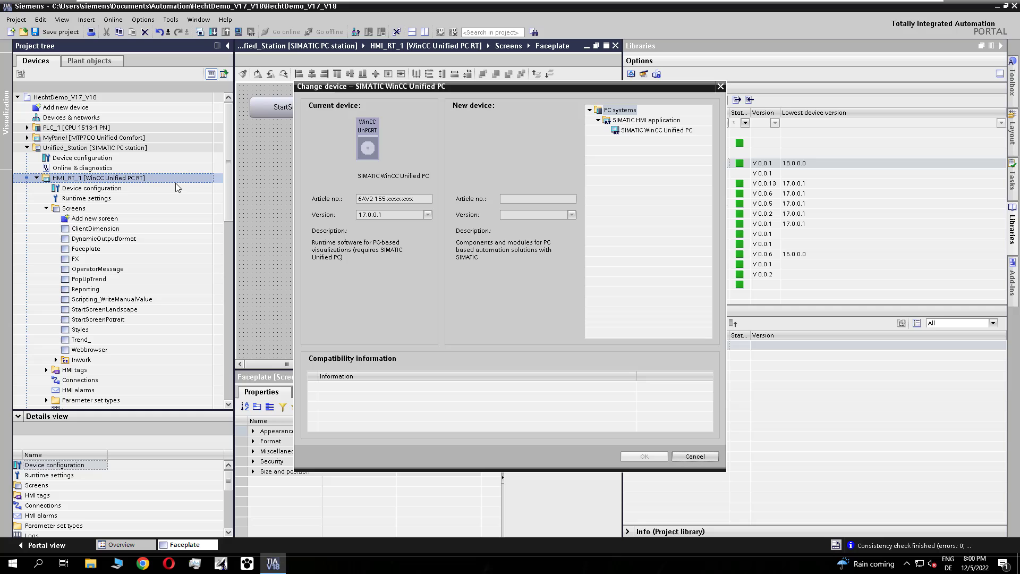
click(681, 133)
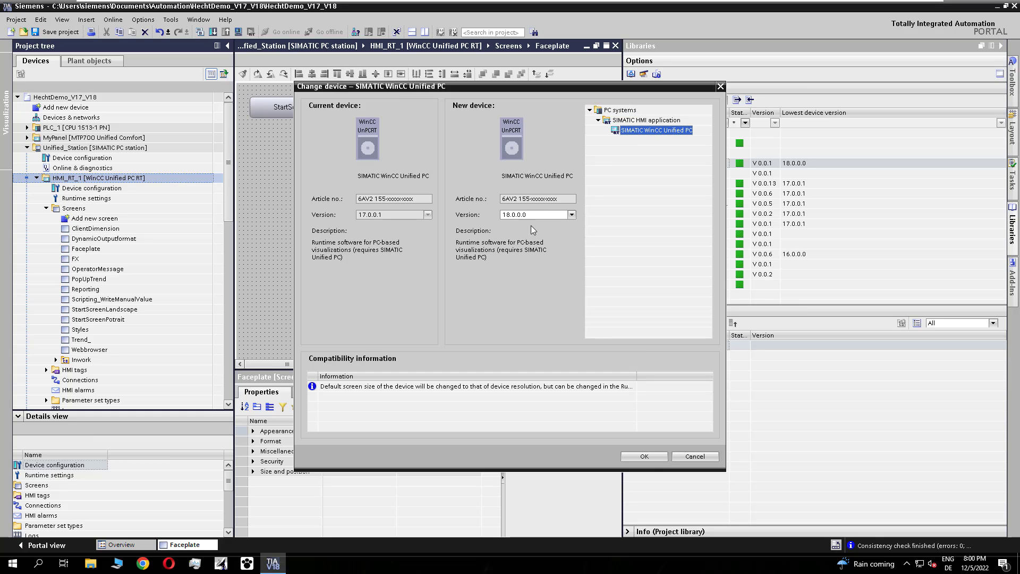
click(647, 456)
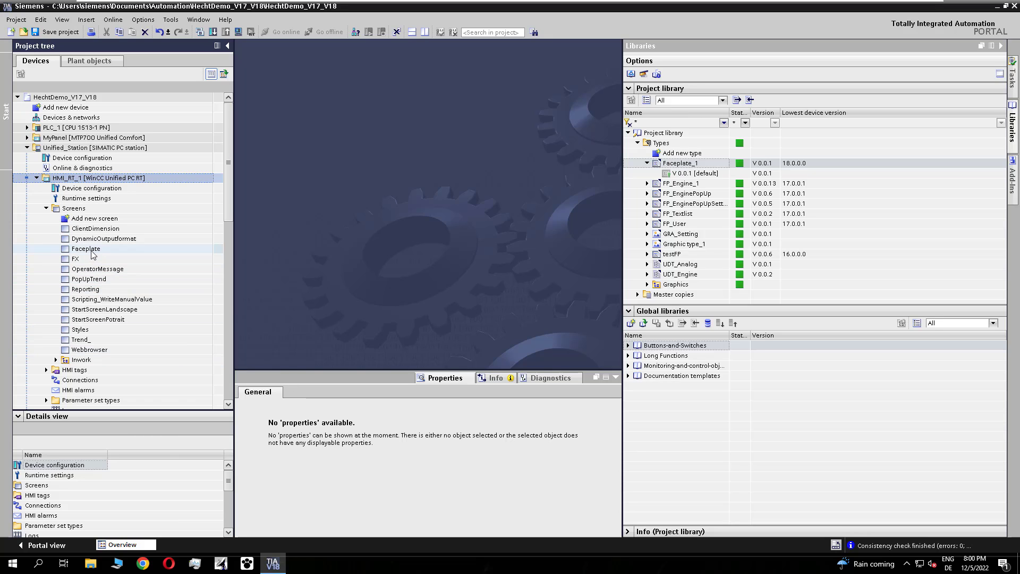
Step: Place Faceplate_1 below the motors on the reopened Faceplate screen, then download HMI_RT_1
double_click(89, 250)
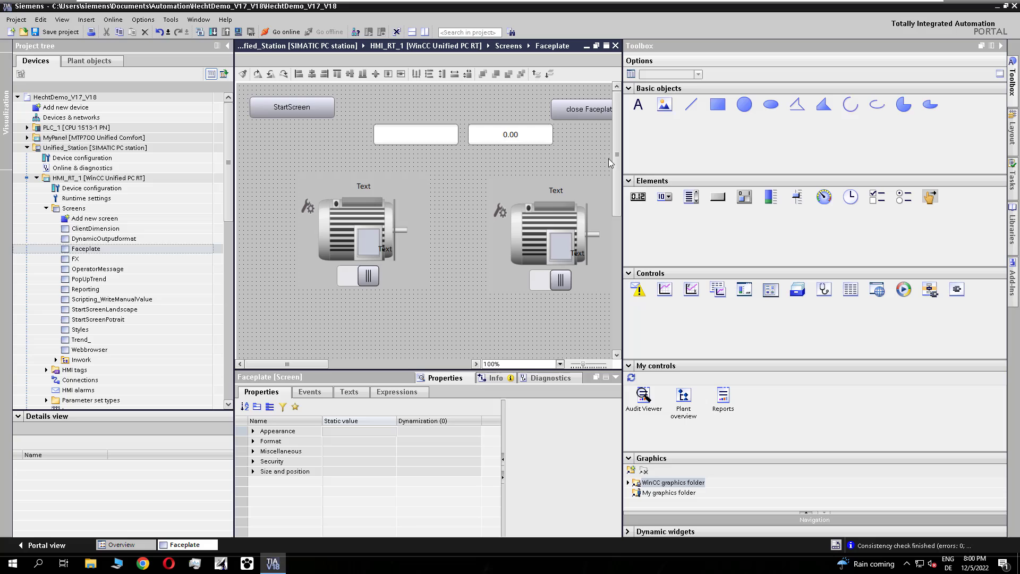
drag(612, 158, 621, 232)
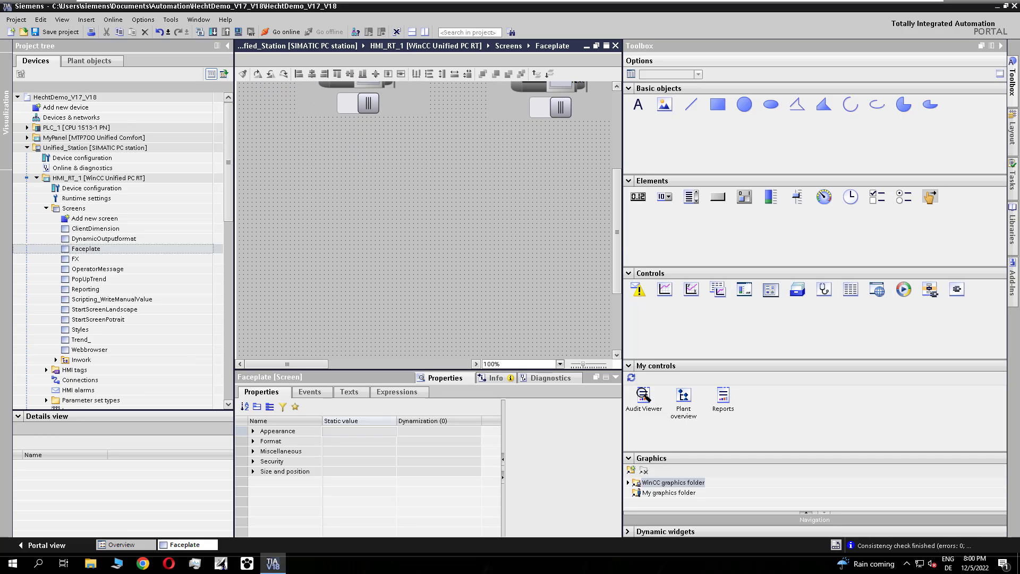
click(1013, 225)
drag(676, 168, 413, 206)
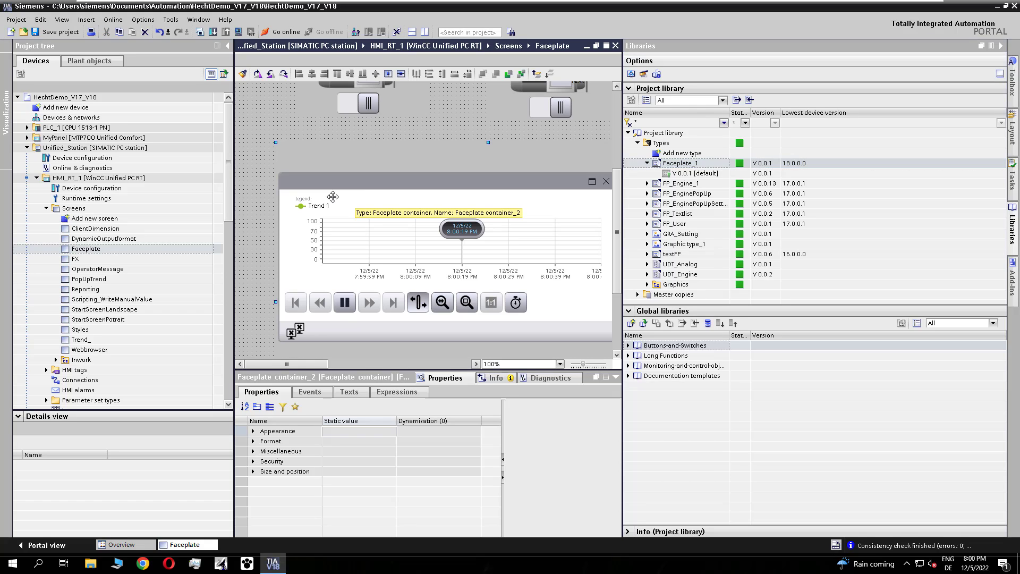
click(180, 178)
click(239, 33)
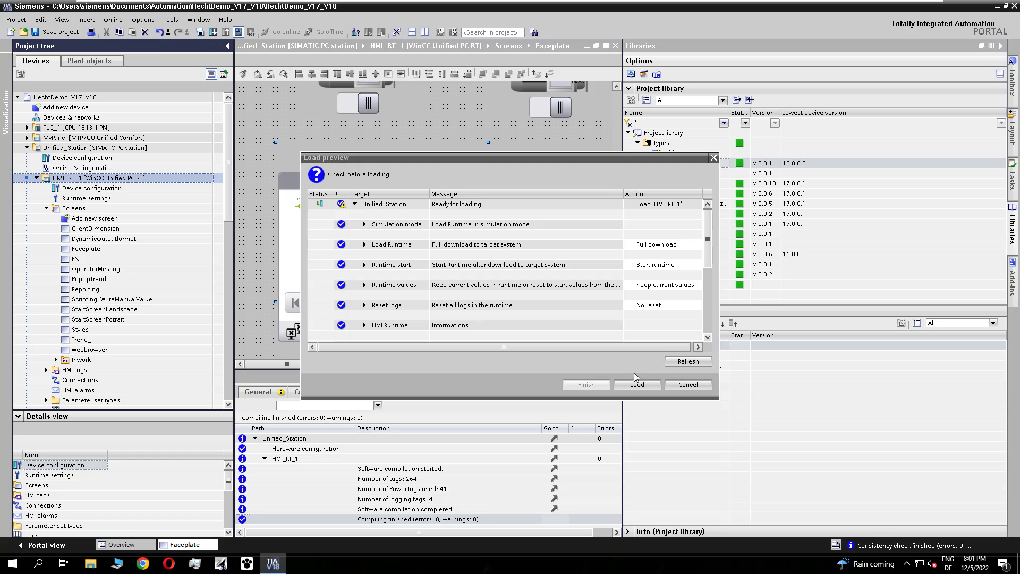
Step: In Load preview, stop keeping user administration data and load HMI_RT_1 to the station
click(364, 264)
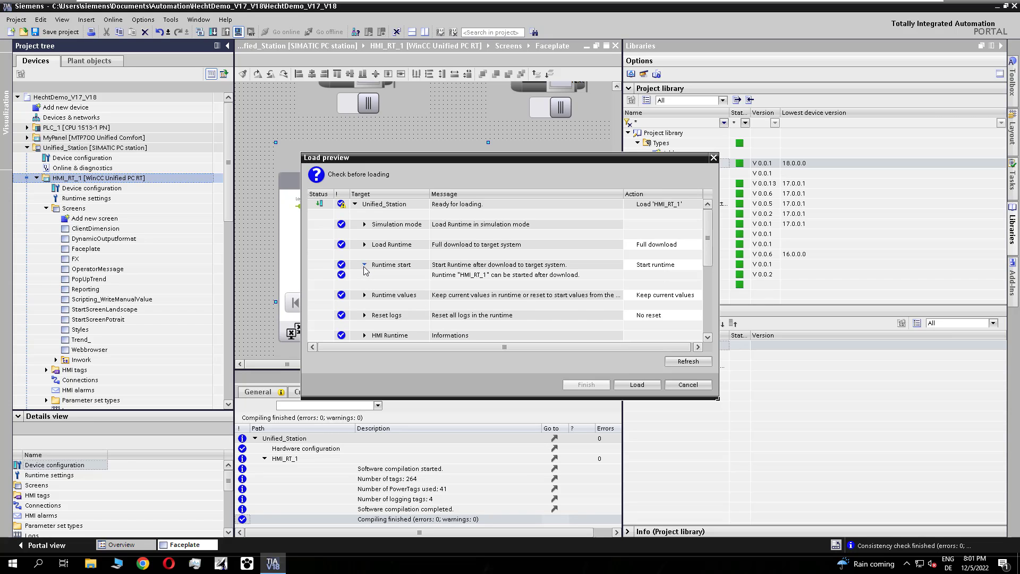
click(365, 265)
click(365, 285)
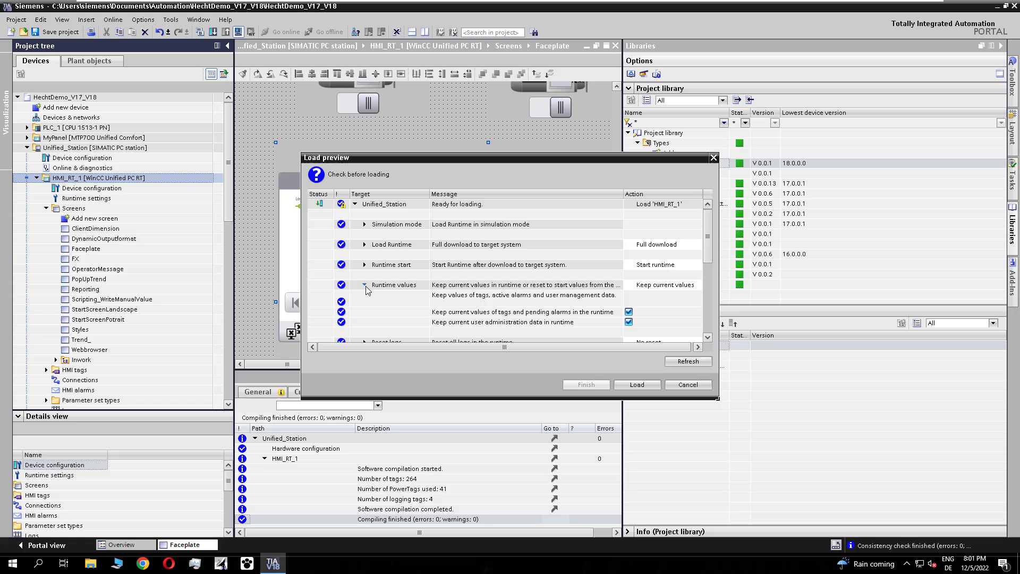
click(628, 322)
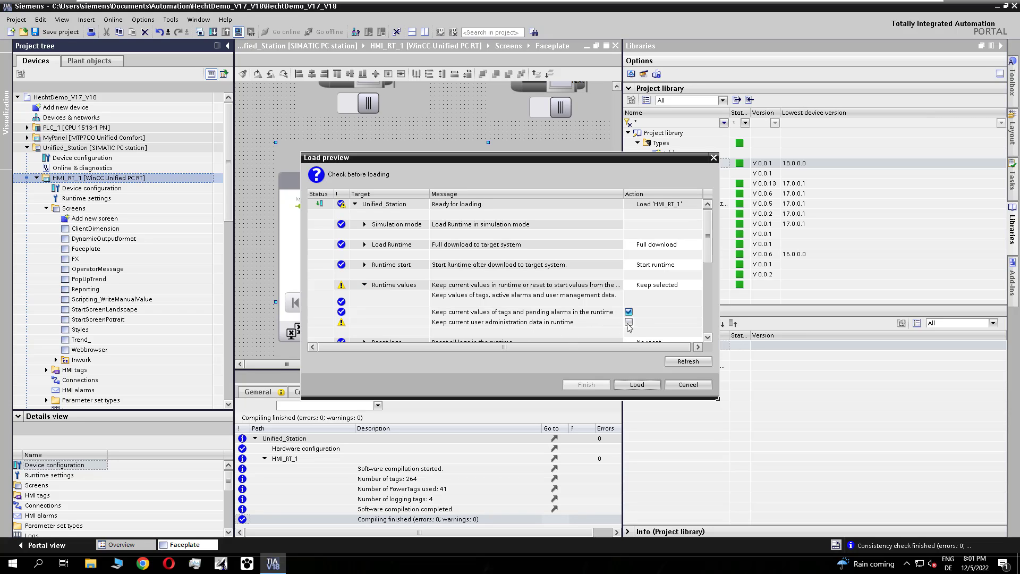
click(637, 385)
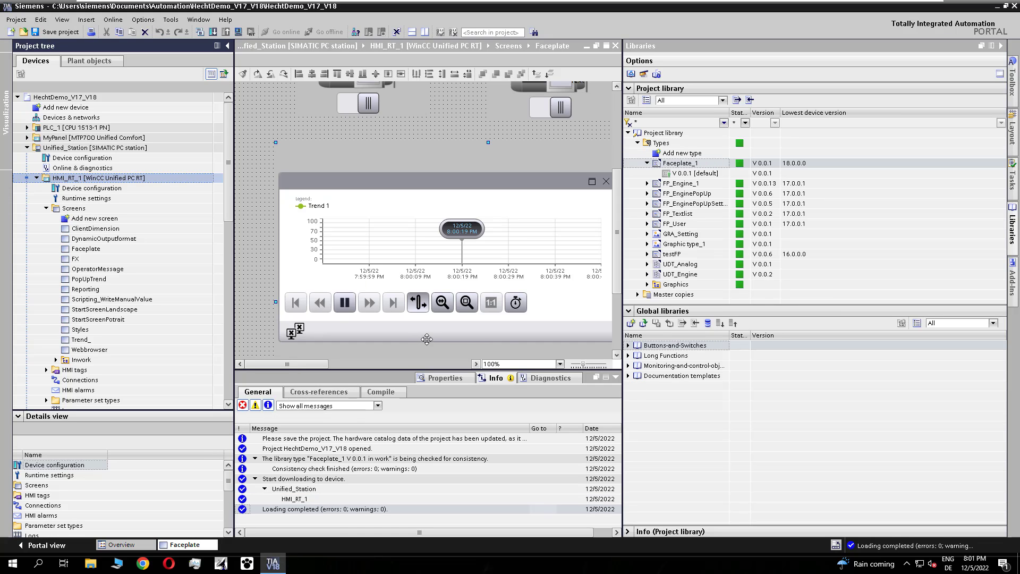
Step: Open the WebRH runtime page in Chrome and show the certificate error's advanced details
click(143, 563)
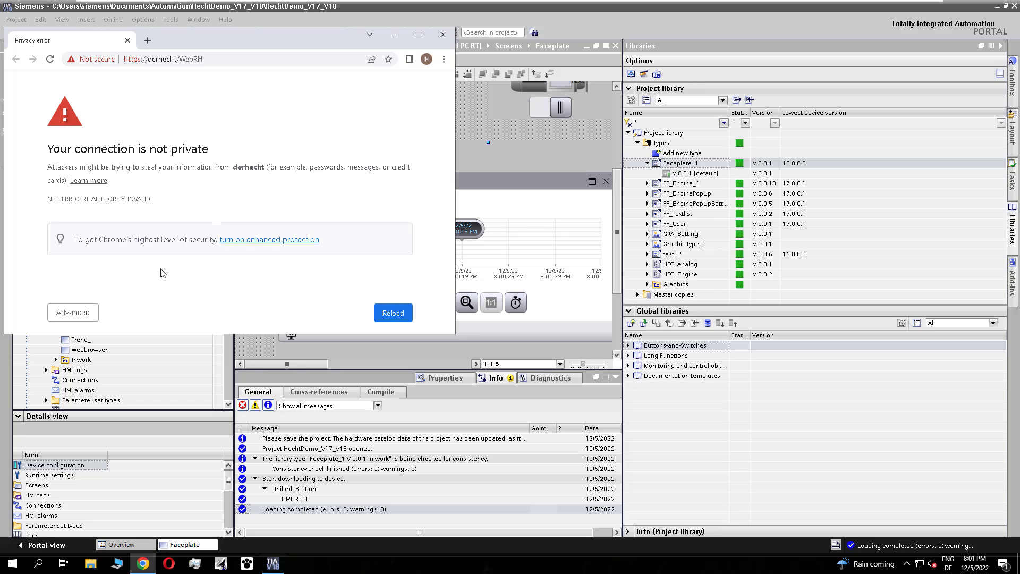
click(91, 312)
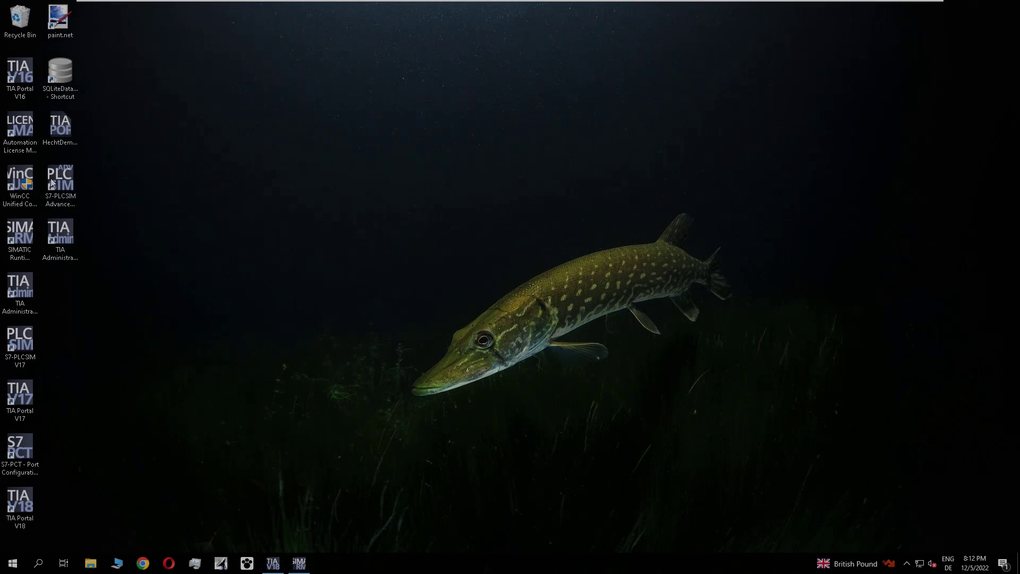
Step: Launch WinCC Unified Configuration as administrator and create a new website certificate named 'My'
click(28, 183)
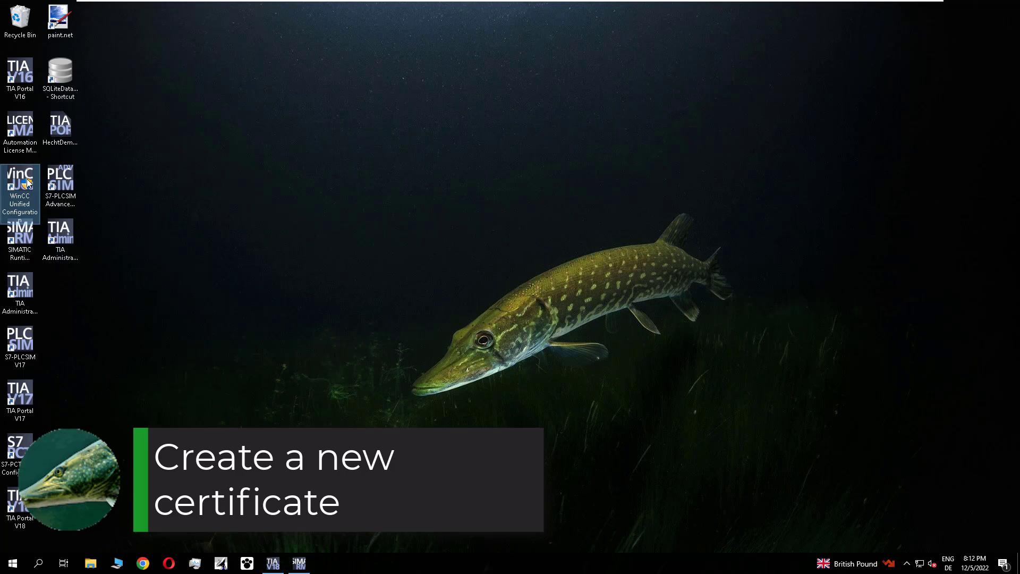
double_click(25, 181)
click(429, 353)
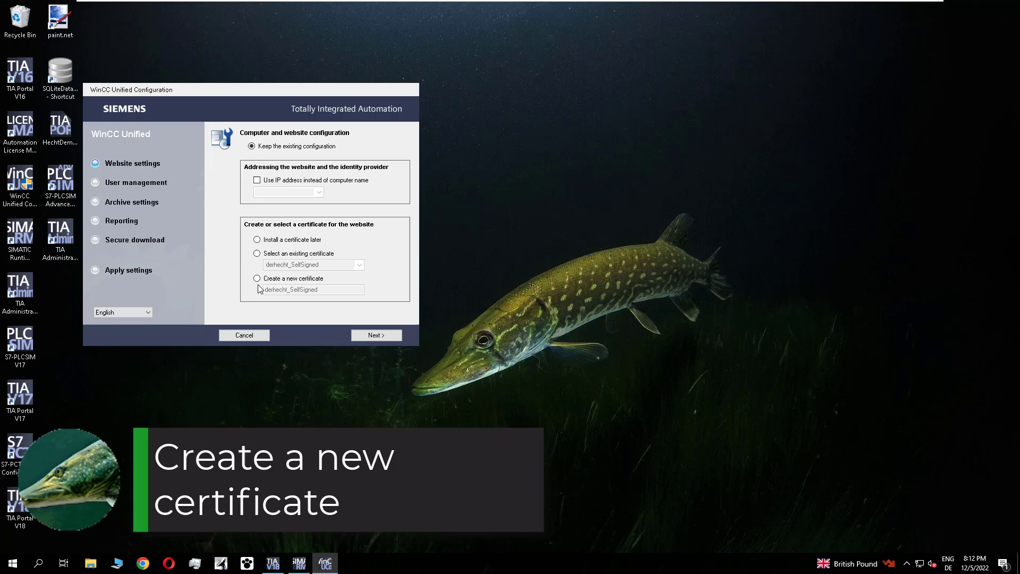
click(257, 278)
click(327, 291)
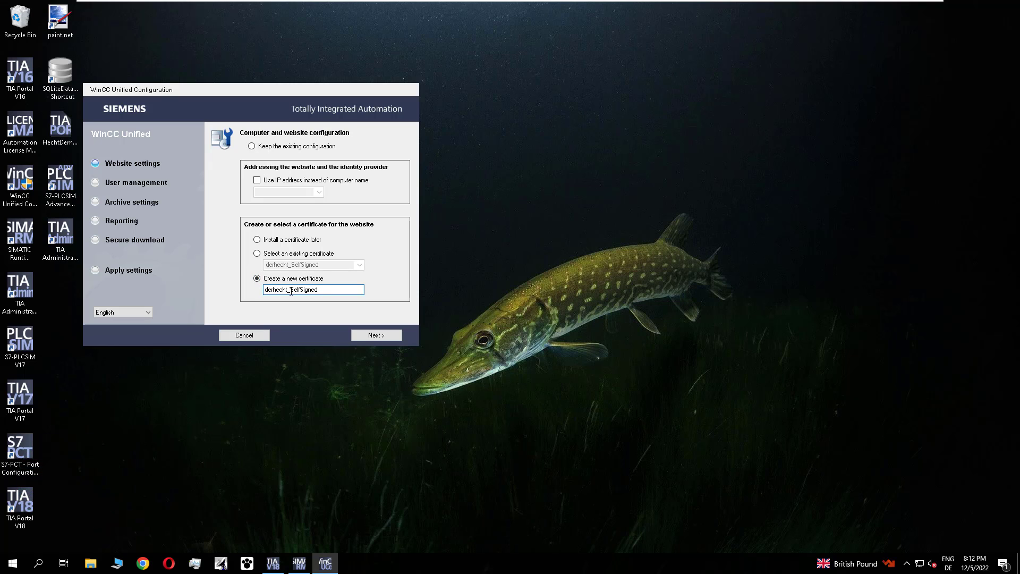
text(MyNew)
Step: Keep the user management, archive, reporting and secure download settings and apply the configuration
click(375, 334)
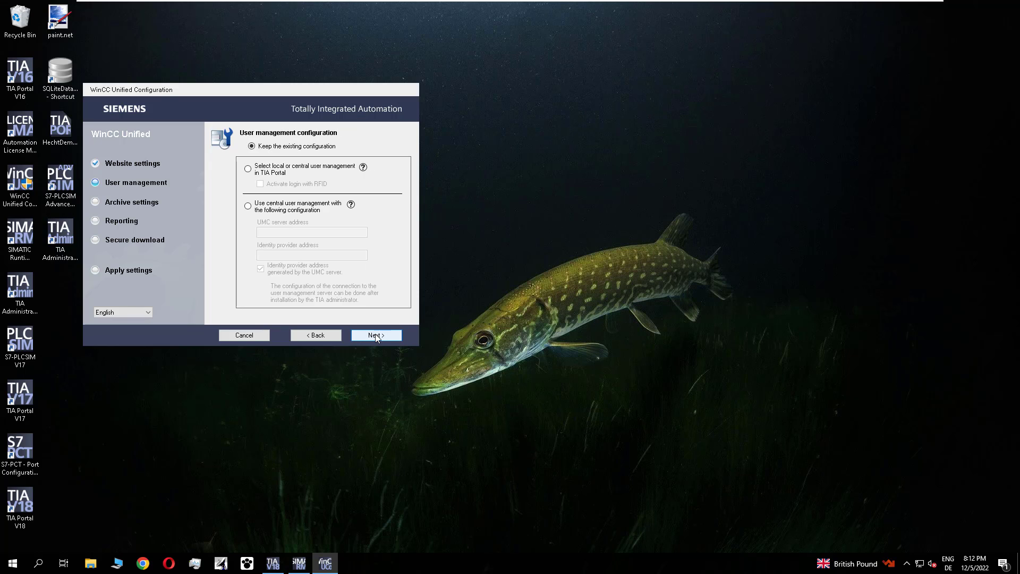
click(376, 335)
click(376, 334)
click(377, 334)
click(377, 335)
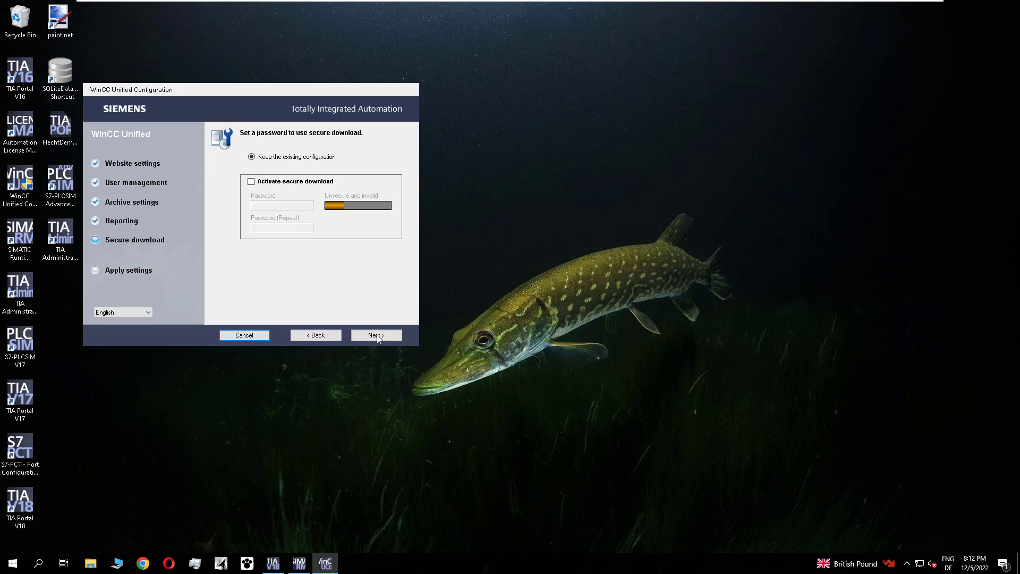
click(377, 335)
click(378, 334)
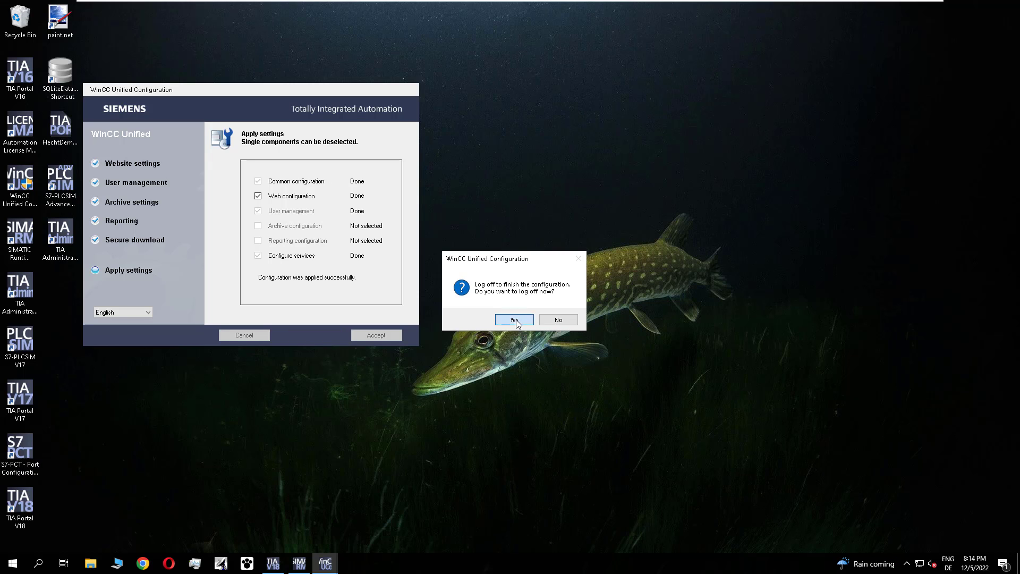
Step: Sign out of Windows and sign back in with the account password
click(518, 322)
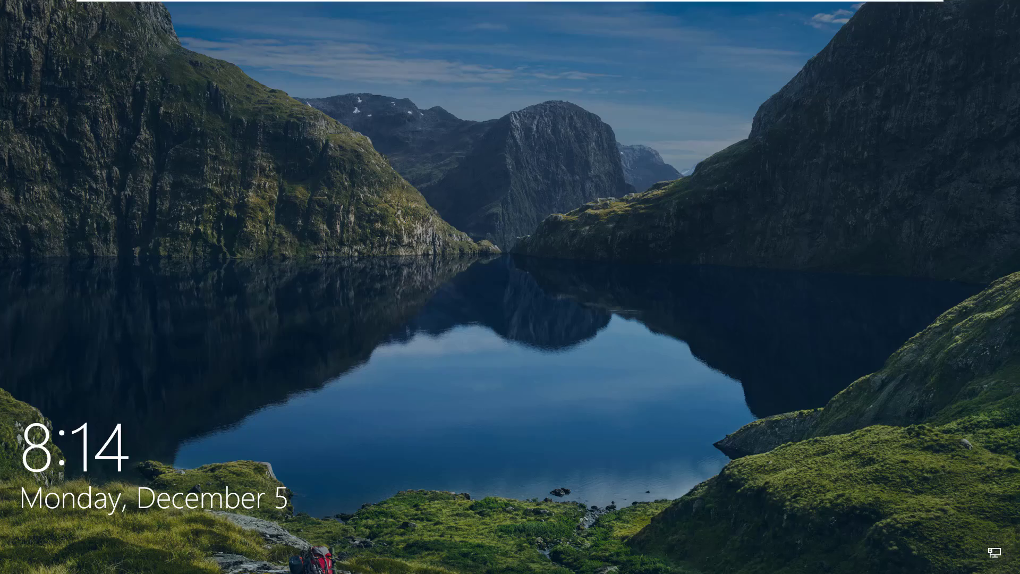
click(406, 304)
text(•••••)
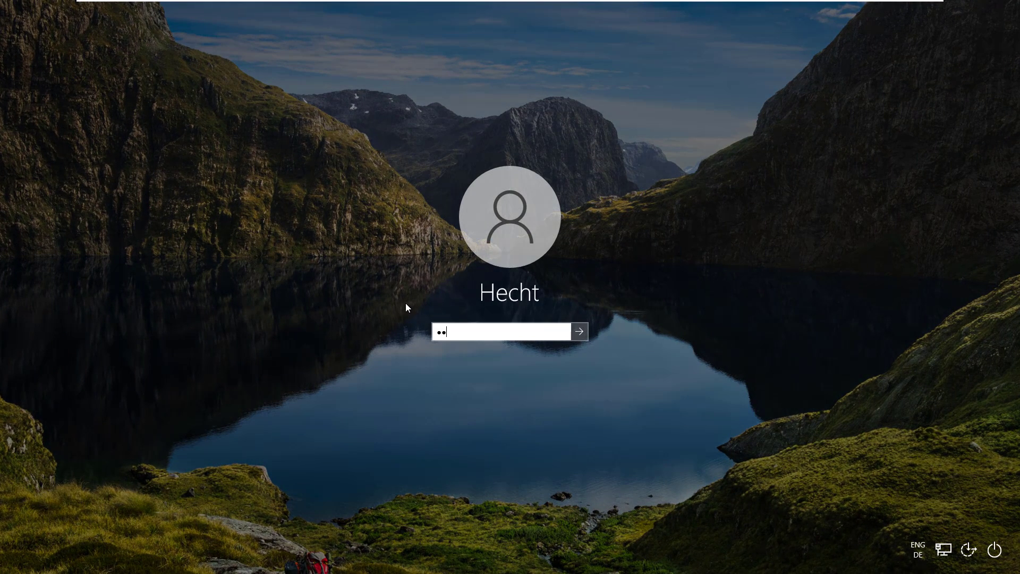
key(Return)
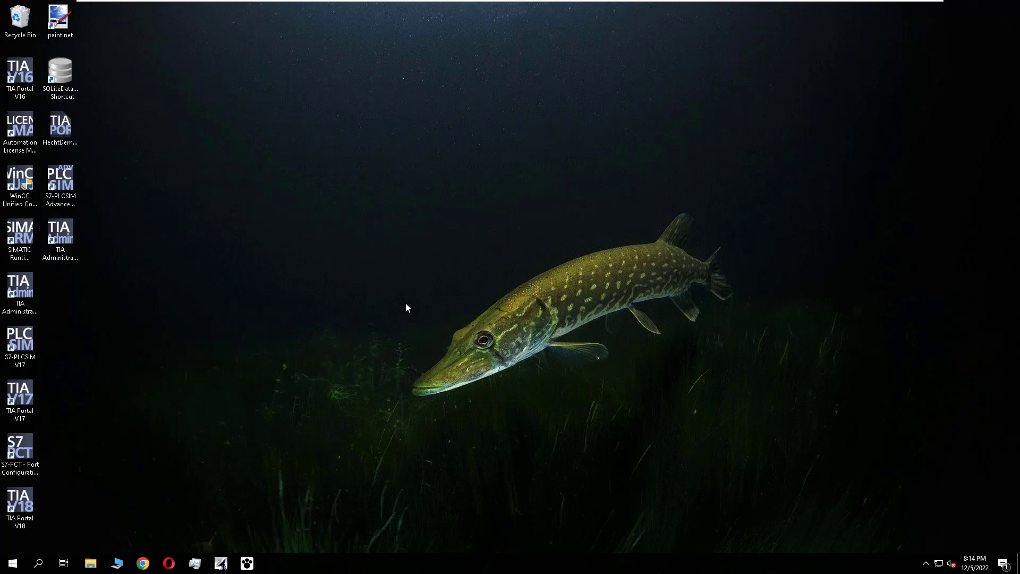
Step: Start the HechtDemo_V17_V18 runtime in SIMATIC Runtime Manager and return to the browser
click(32, 226)
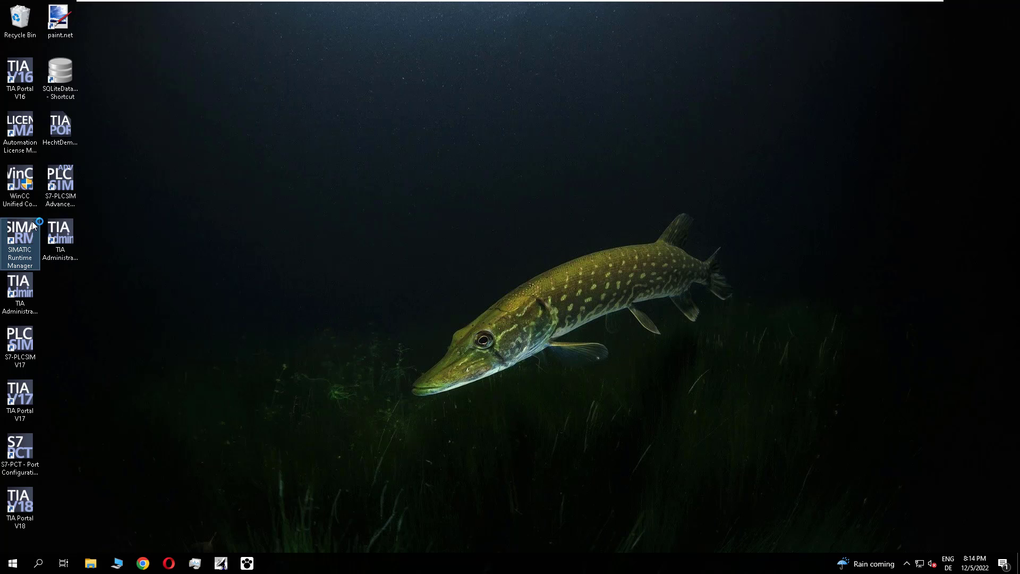
double_click(26, 235)
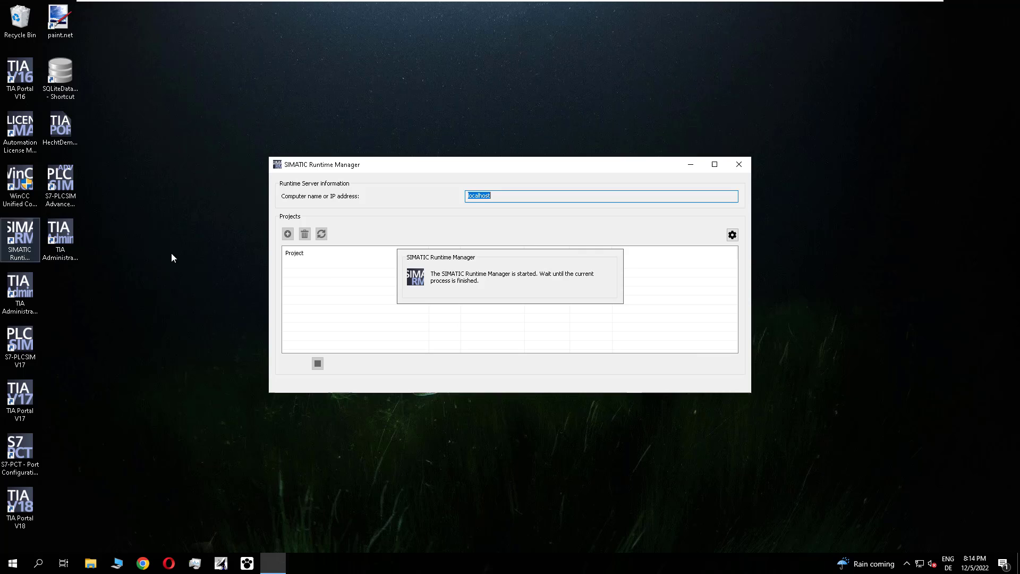
click(289, 273)
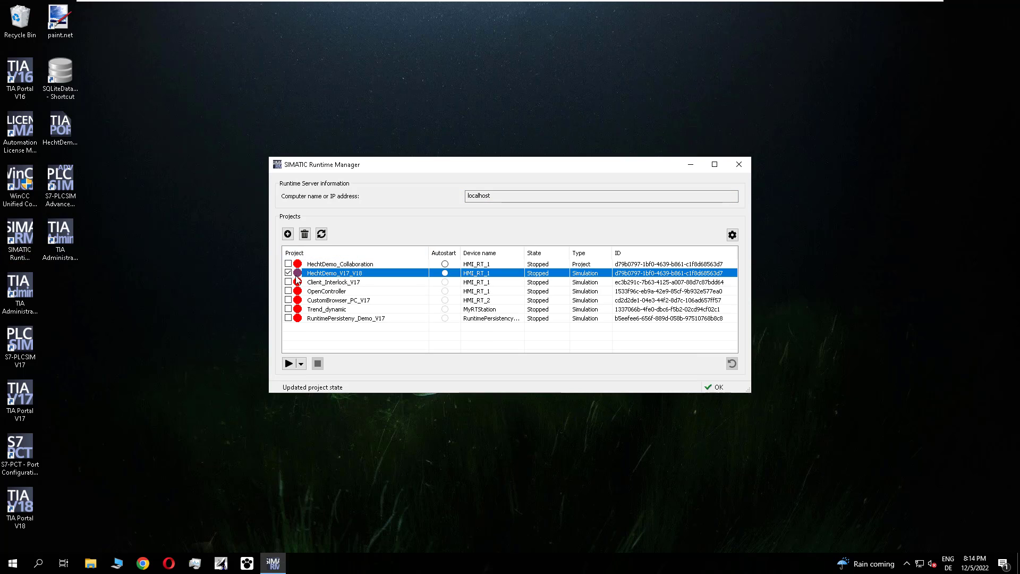
click(288, 363)
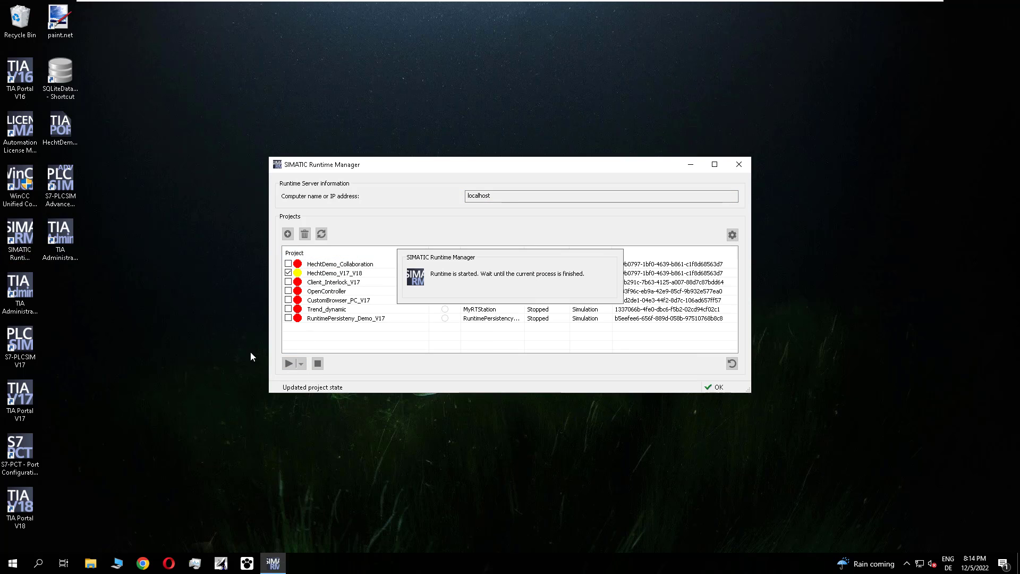
click(142, 564)
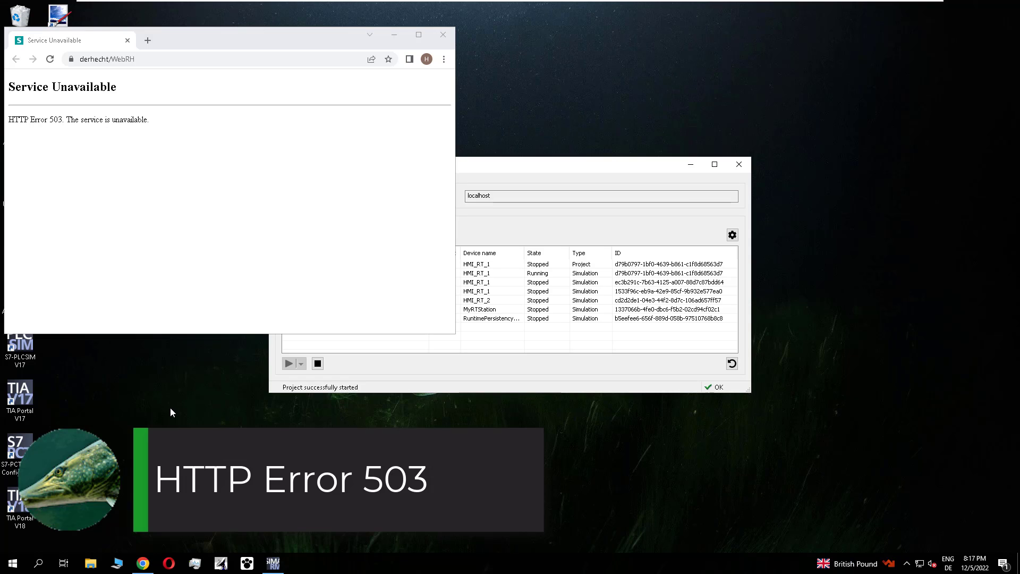
Step: Create a New Text Document on the desktop containing the pasted appcmd and w3svc commands, and save it
right_click(170, 407)
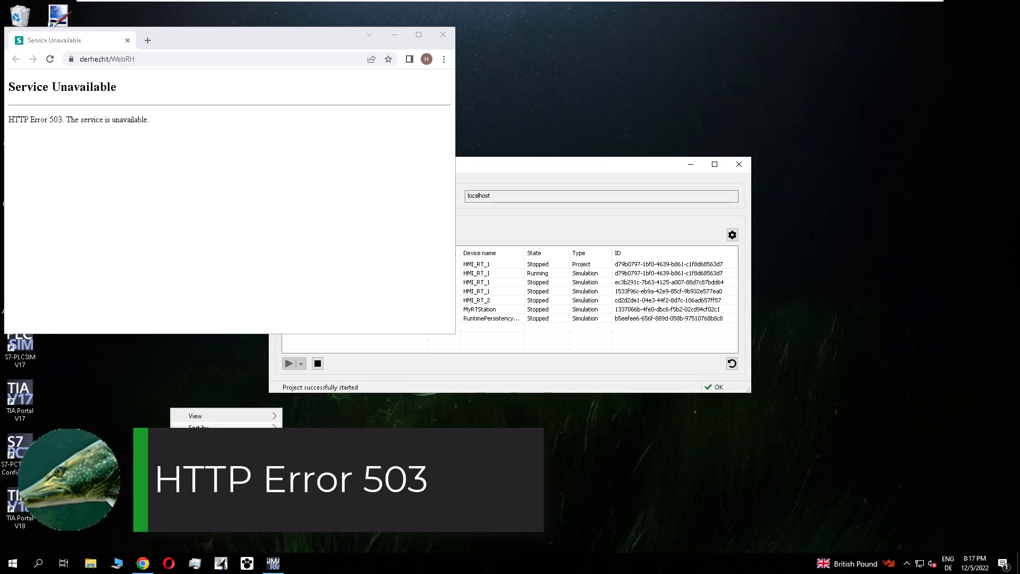
mouse_move(223, 492)
click(329, 469)
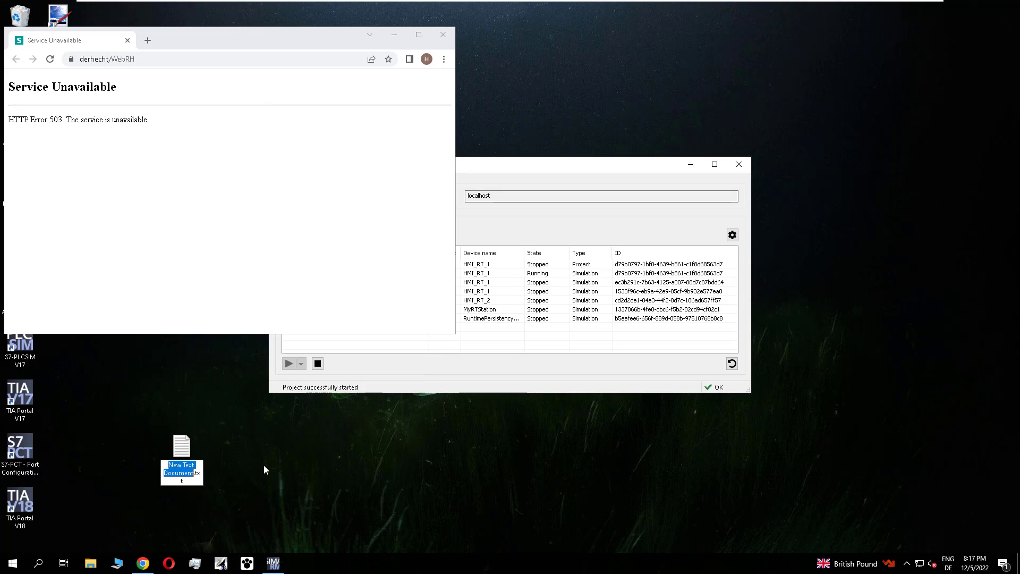
click(181, 449)
double_click(181, 449)
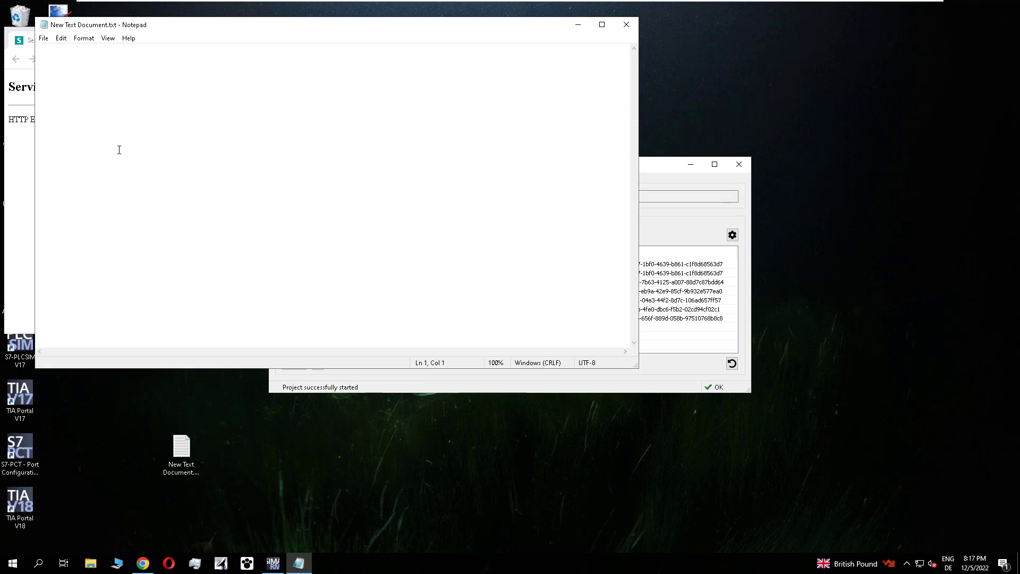
text(C:\Windows\System32\inetsrv\appcmd.exe uninstall module UserManagementServiceLayer net stop w3svc net start w3svc)
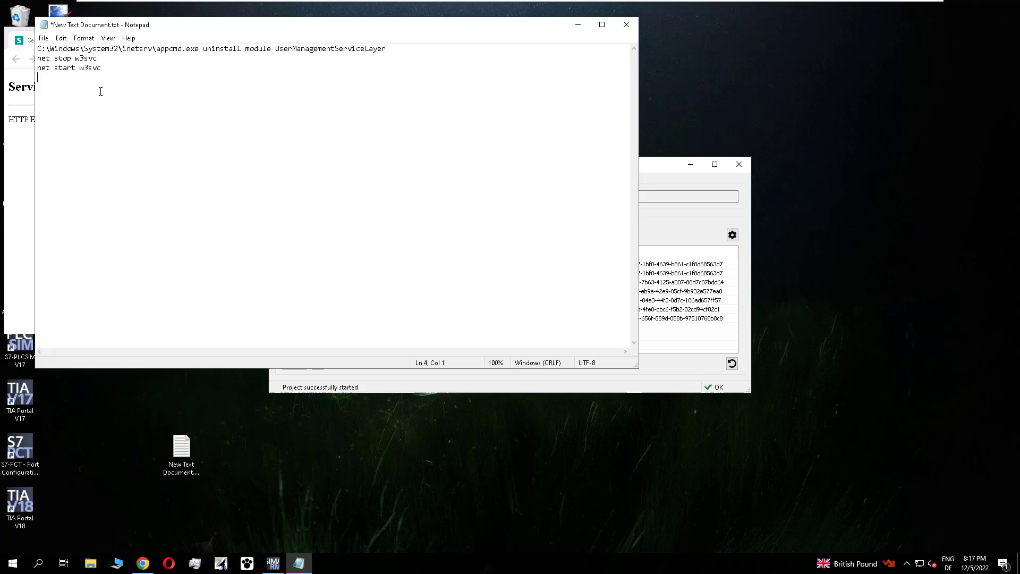
click(44, 38)
click(63, 85)
click(622, 25)
Step: Rename the text file's extension from .txt to .bat
click(184, 457)
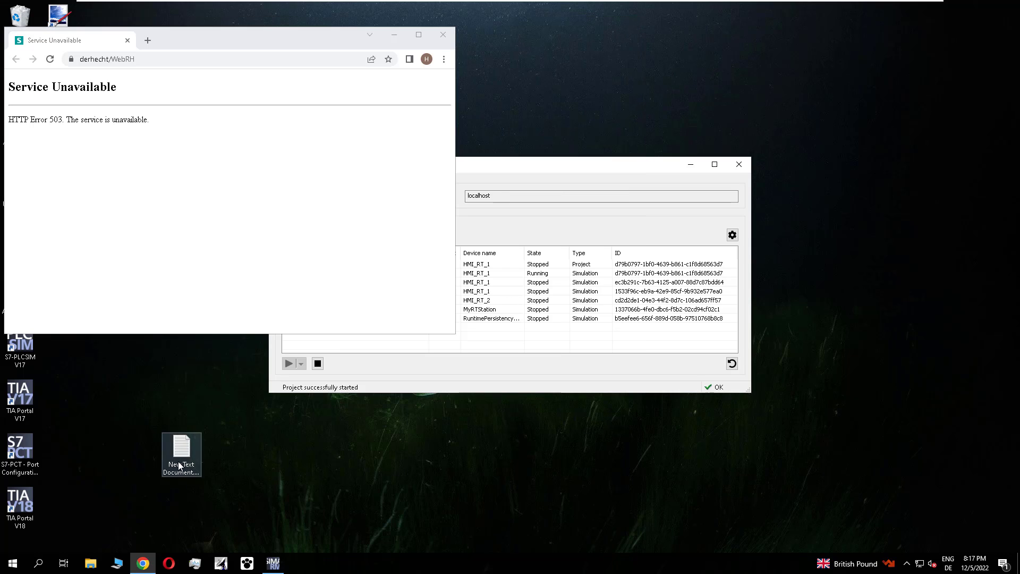
click(201, 468)
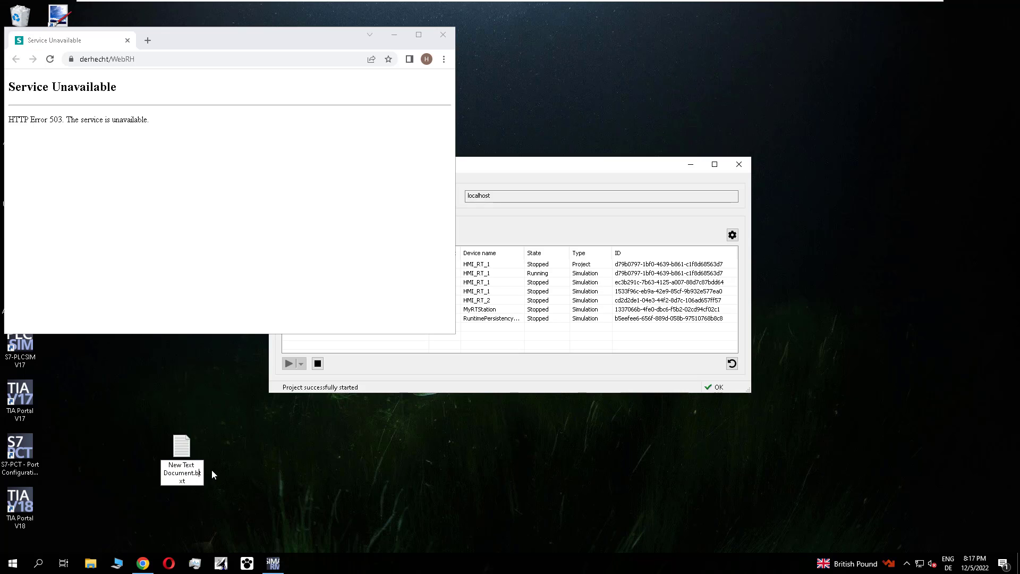
text(bat)
key(Delete)
key(Delete)
key(Delete)
key(Return)
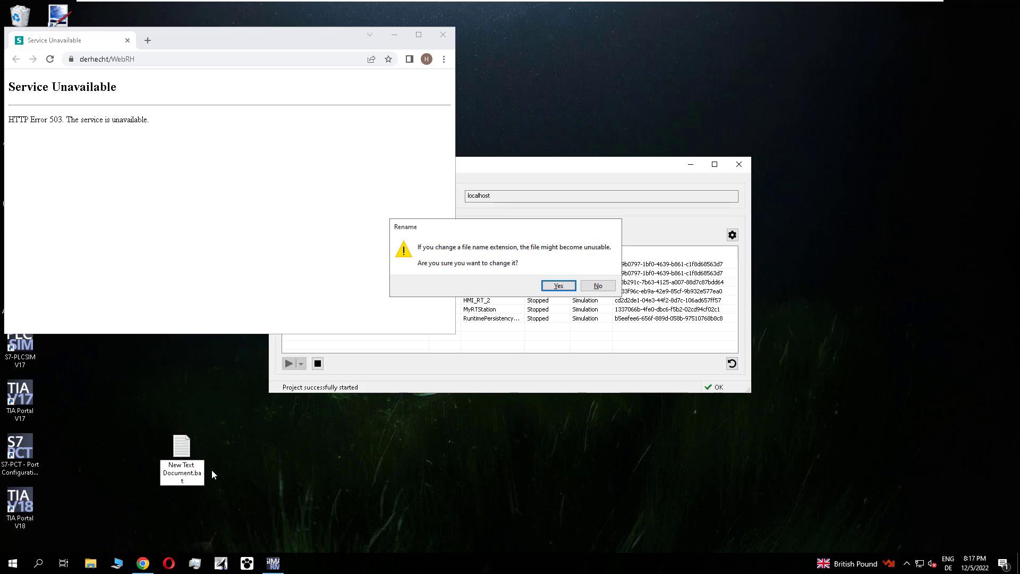
click(565, 289)
Step: Run New Text Document.bat as administrator
right_click(191, 445)
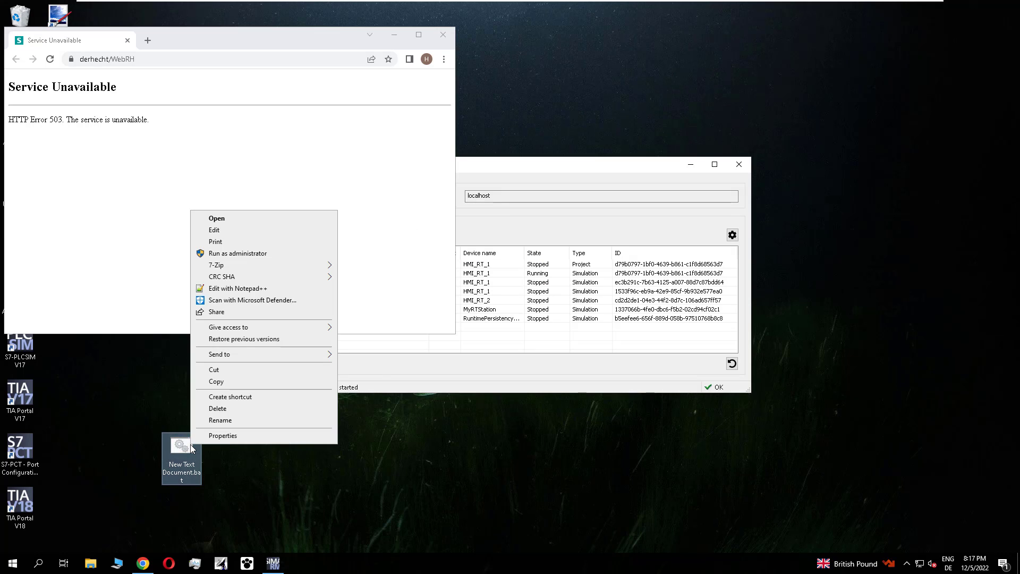
click(245, 256)
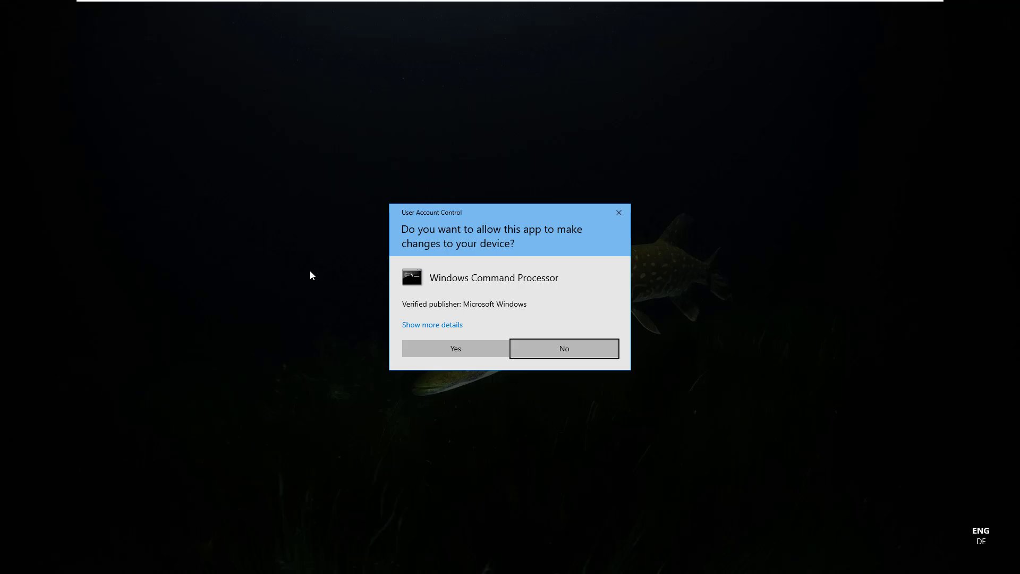
click(456, 351)
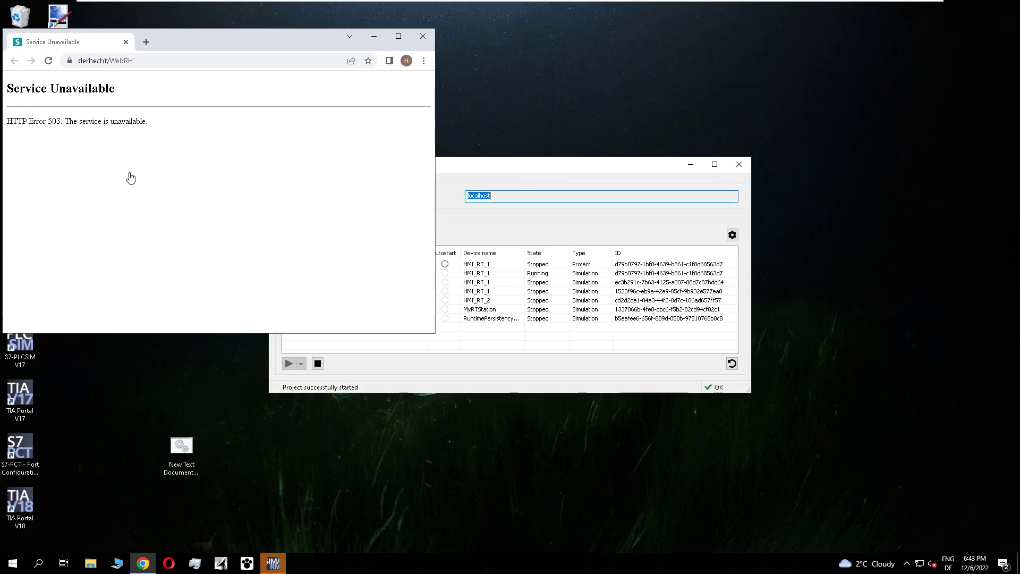
Step: Launch IIS Manager from the Start search
click(160, 62)
click(502, 166)
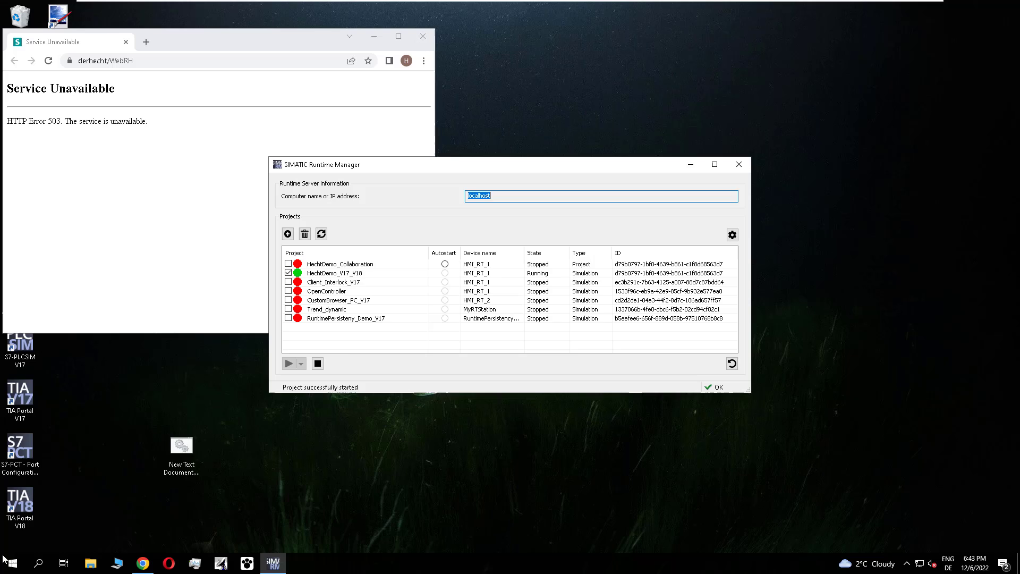
key(super)
text(ii)
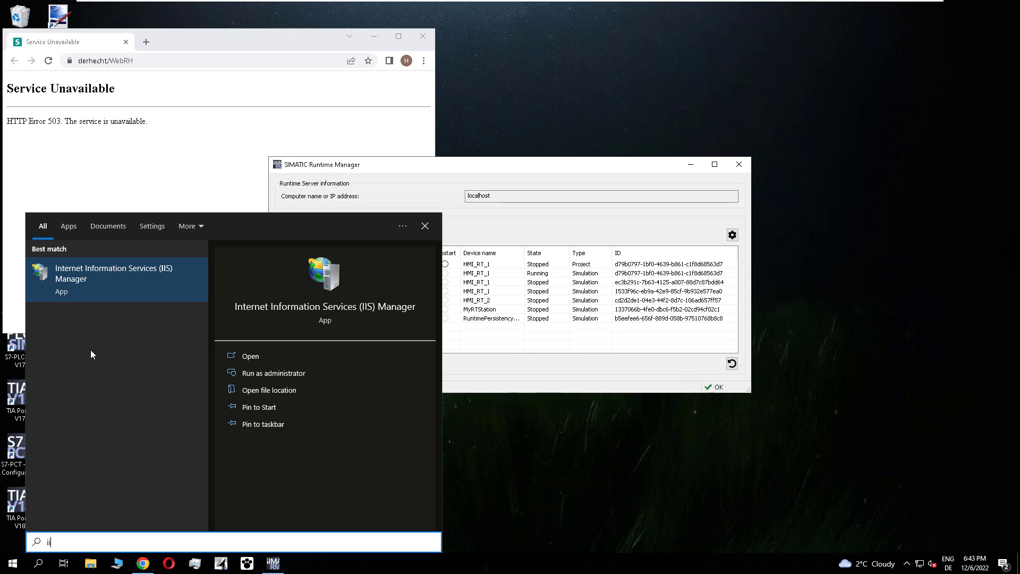
click(133, 274)
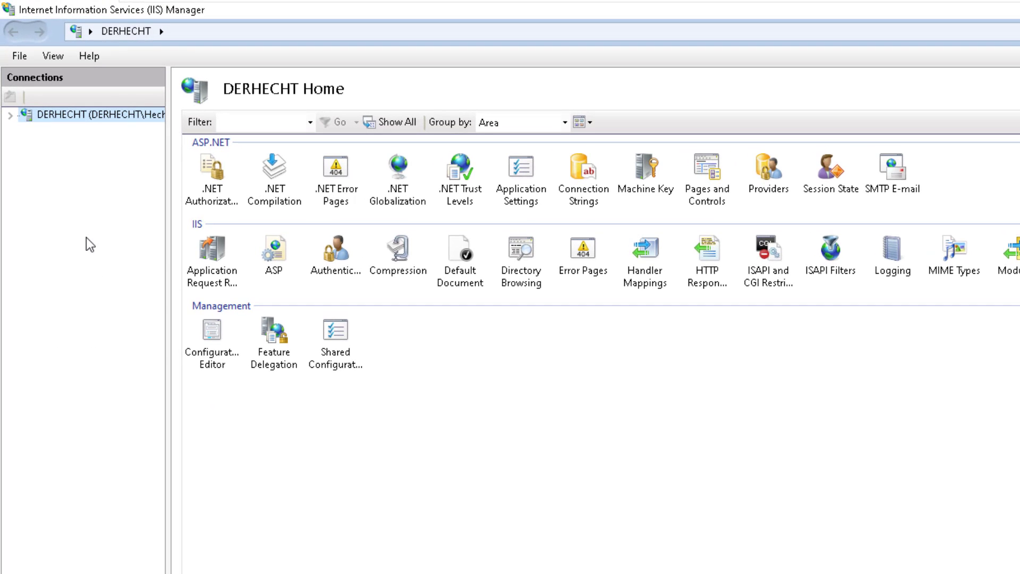
Step: Start the stopped WebRHPool under the server's Application Pools
click(10, 110)
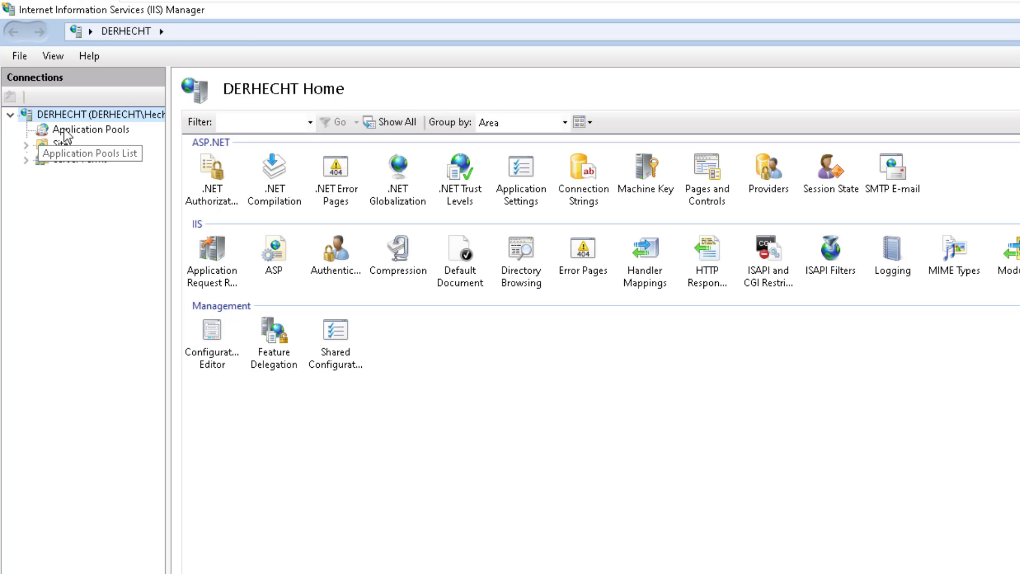
click(63, 129)
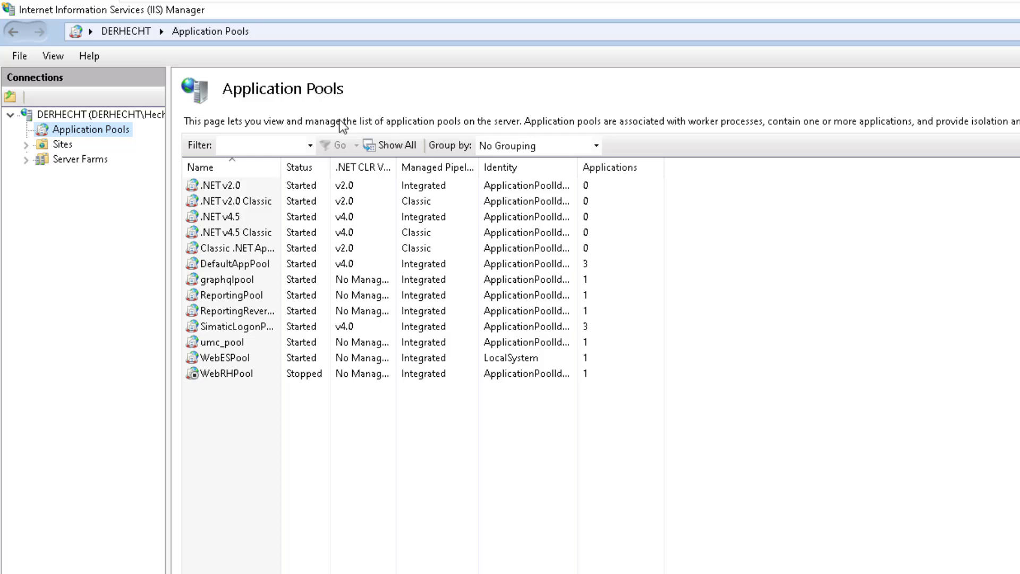
click(279, 374)
right_click(269, 375)
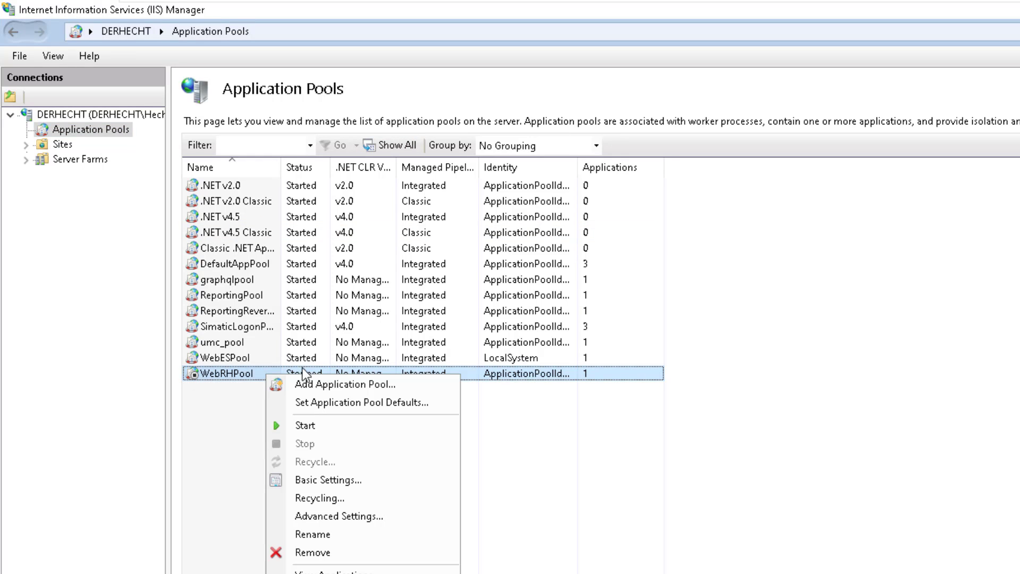
click(287, 425)
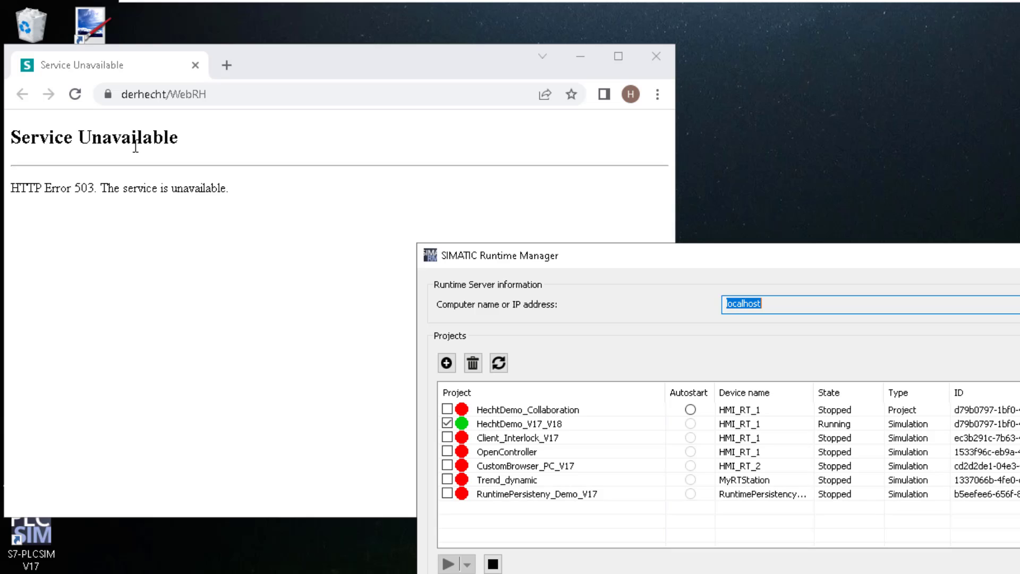
Step: Reload the WebRH page and sign in to the runtime with the saved login
click(248, 94)
key(Return)
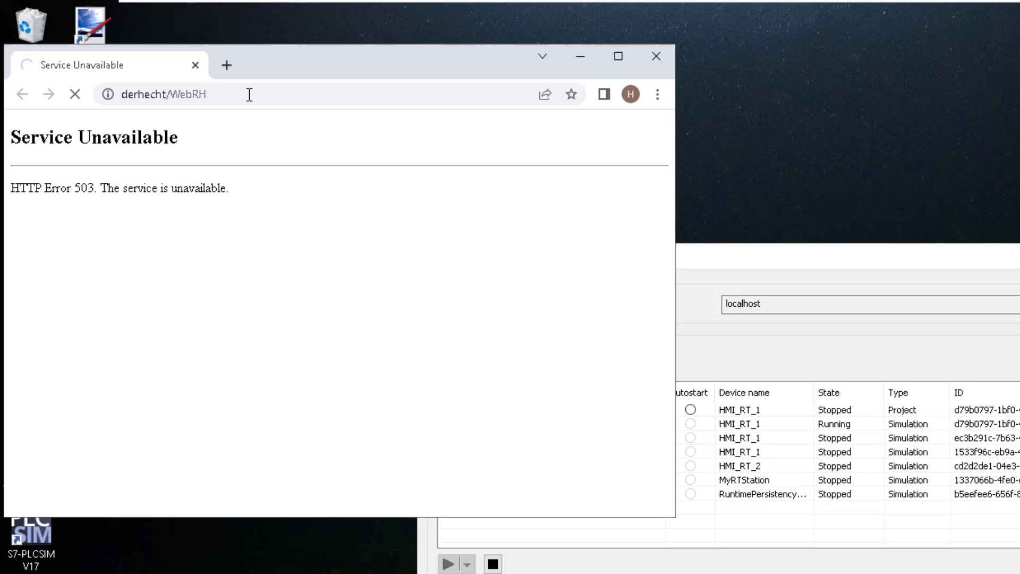
click(265, 93)
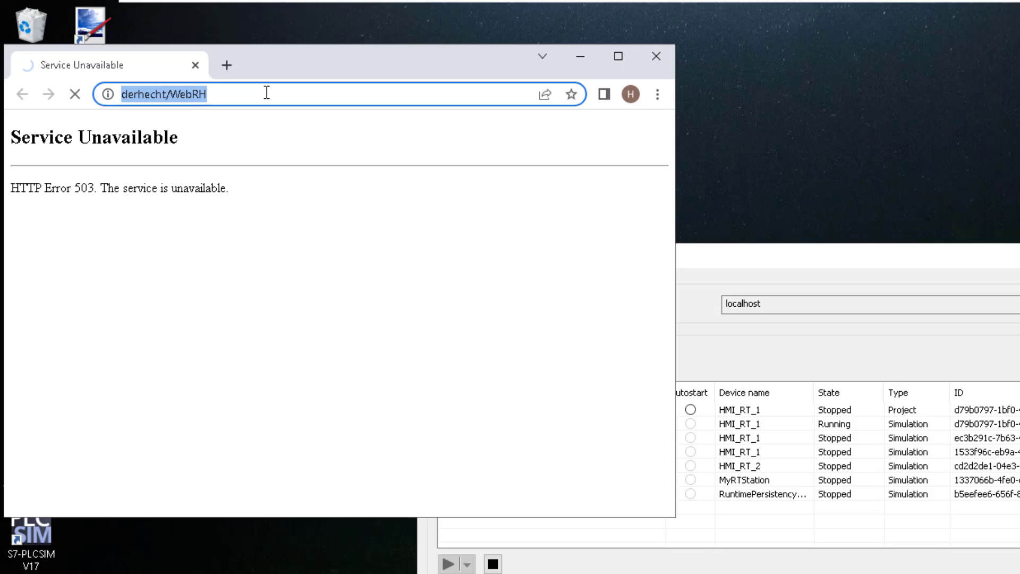
key(Return)
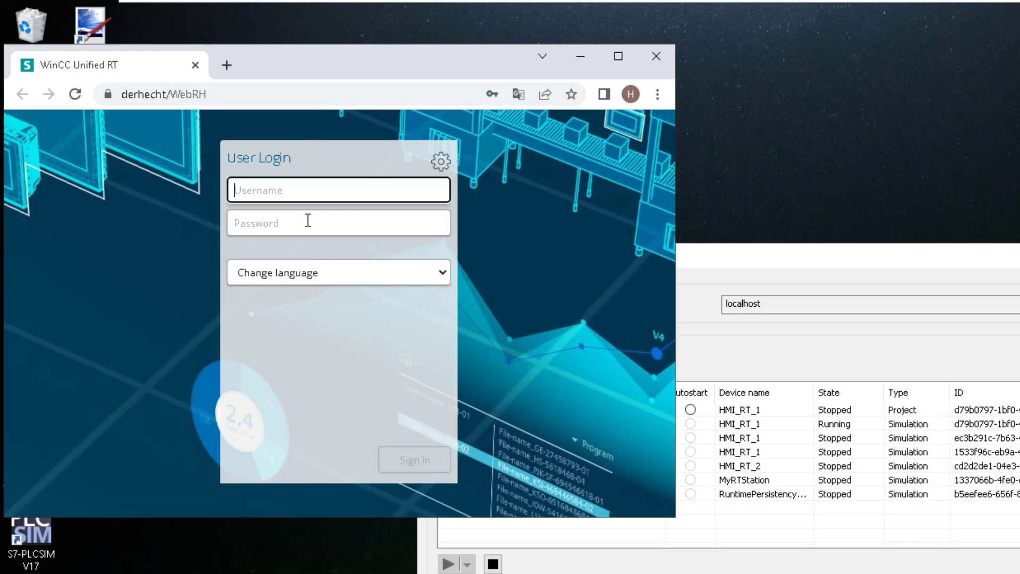
click(307, 222)
click(367, 264)
click(414, 460)
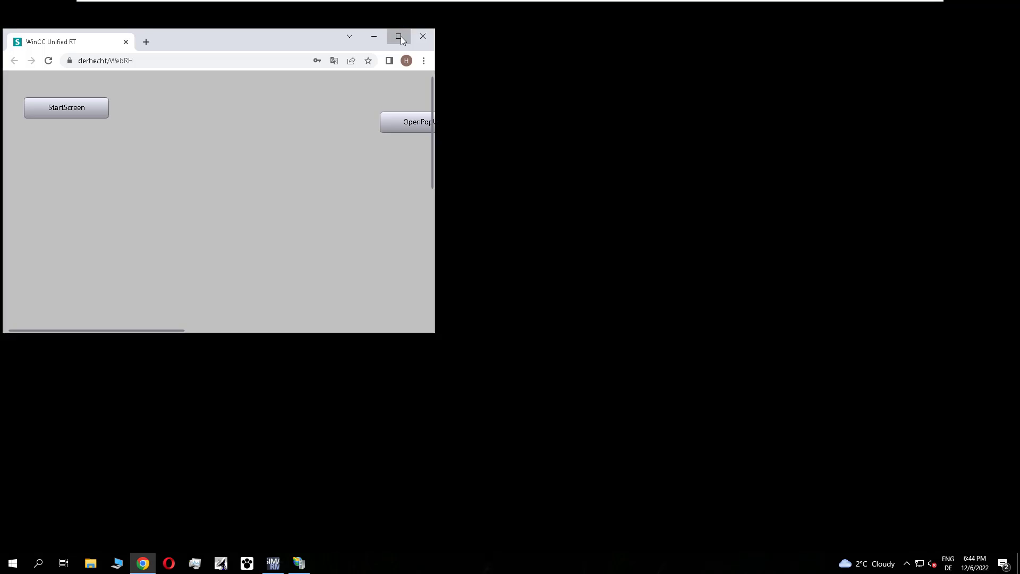
Step: Maximise the browser, go from StartScreen to the Faceplate screen and reposition the trend faceplate
click(400, 36)
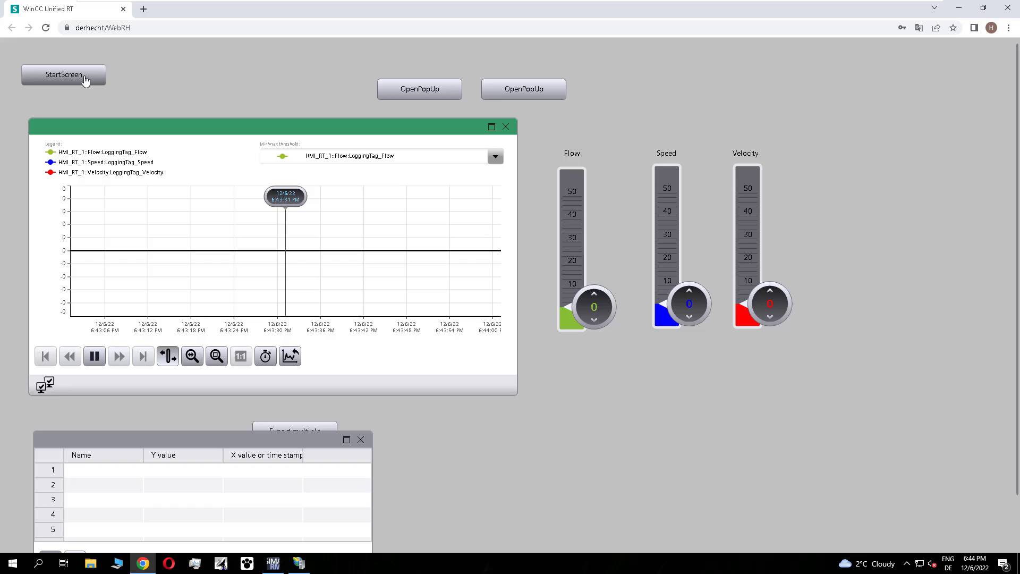
click(64, 77)
click(83, 115)
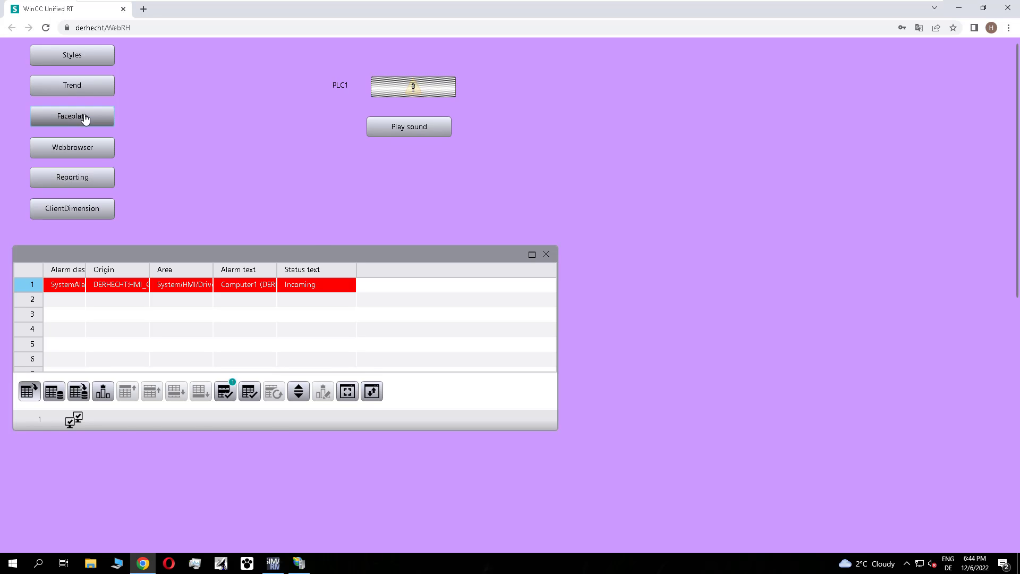
drag(180, 310, 250, 307)
click(245, 263)
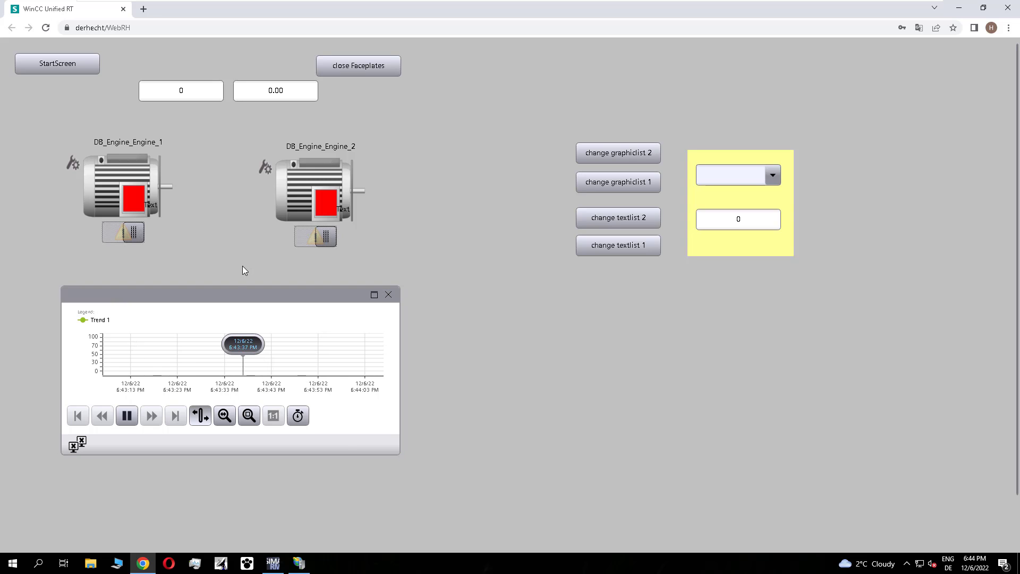